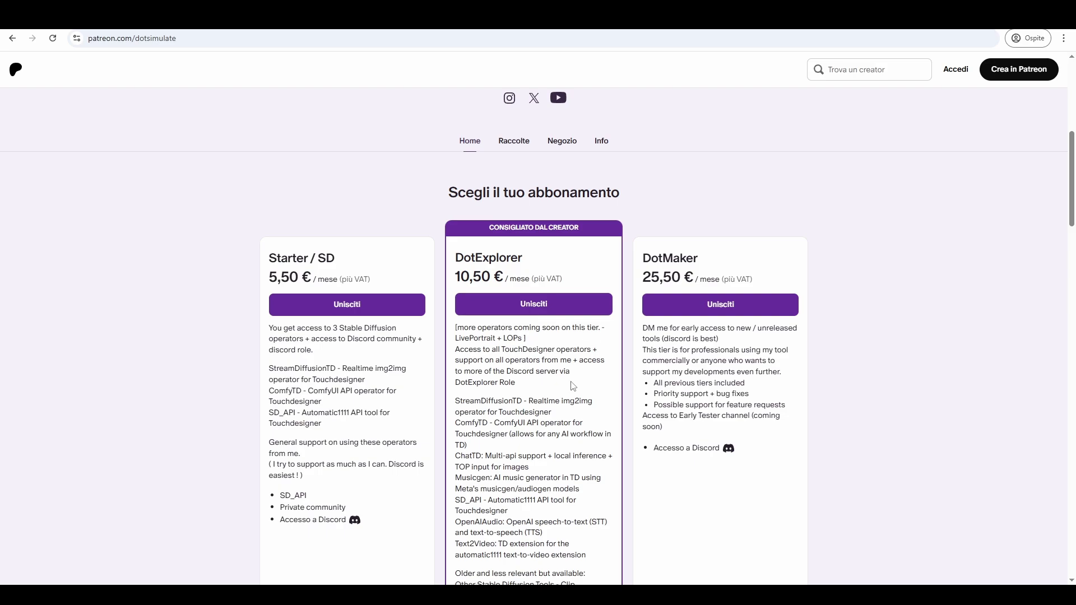
# Examine the StreamDiffusionTD entry in the DotExplorer tier and load more posts on the DotSimulate page.
pyautogui.scroll(-3, 572, 387)
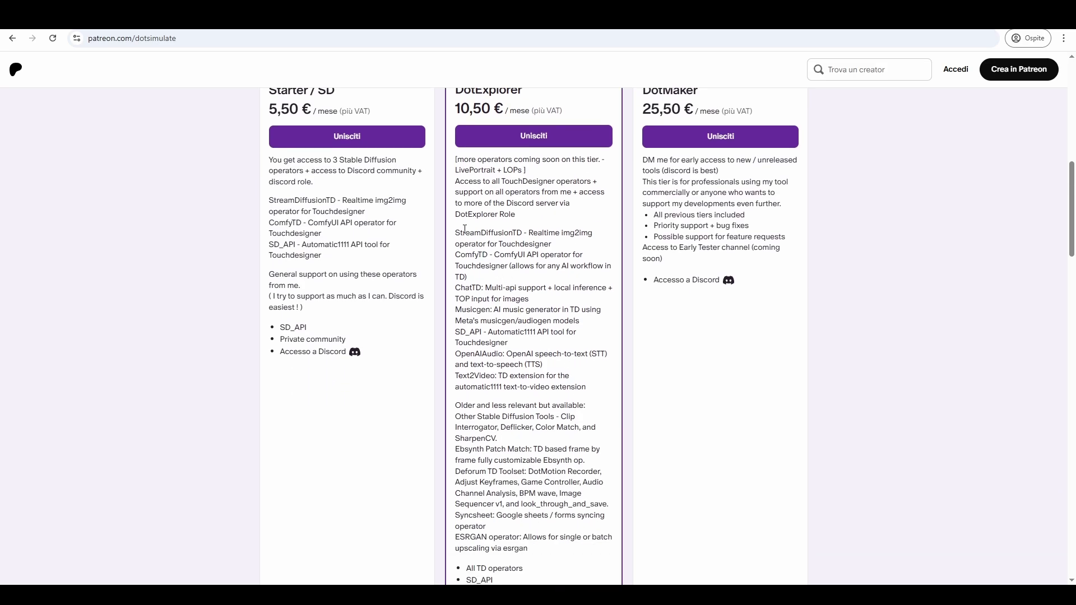
pyautogui.moveTo(455, 238); pyautogui.dragTo(525, 233)
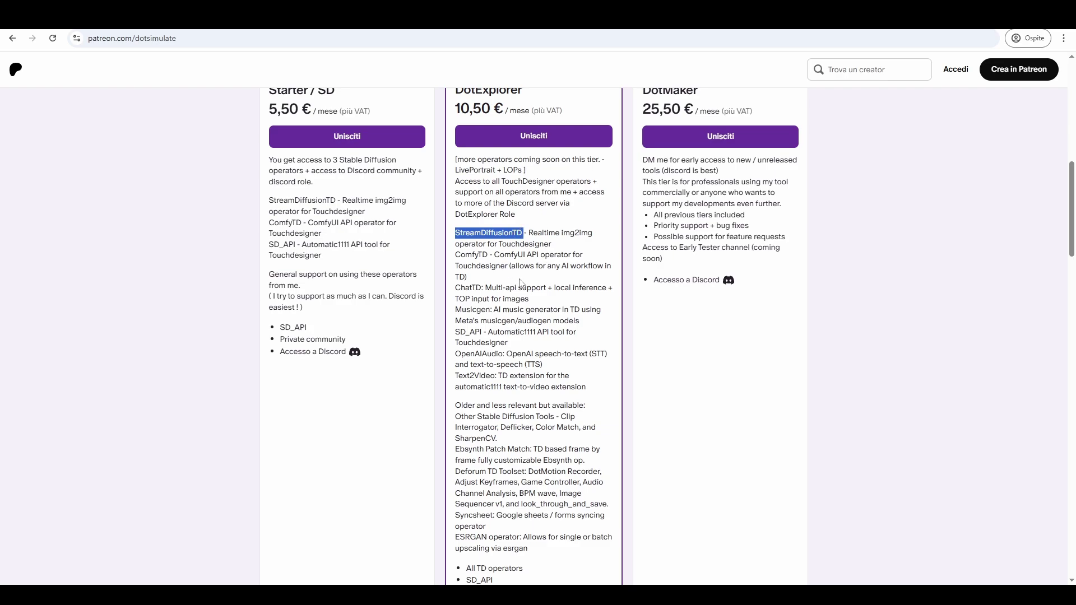
pyautogui.scroll(-15, 558, 305)
pyautogui.scroll(-20, 558, 306)
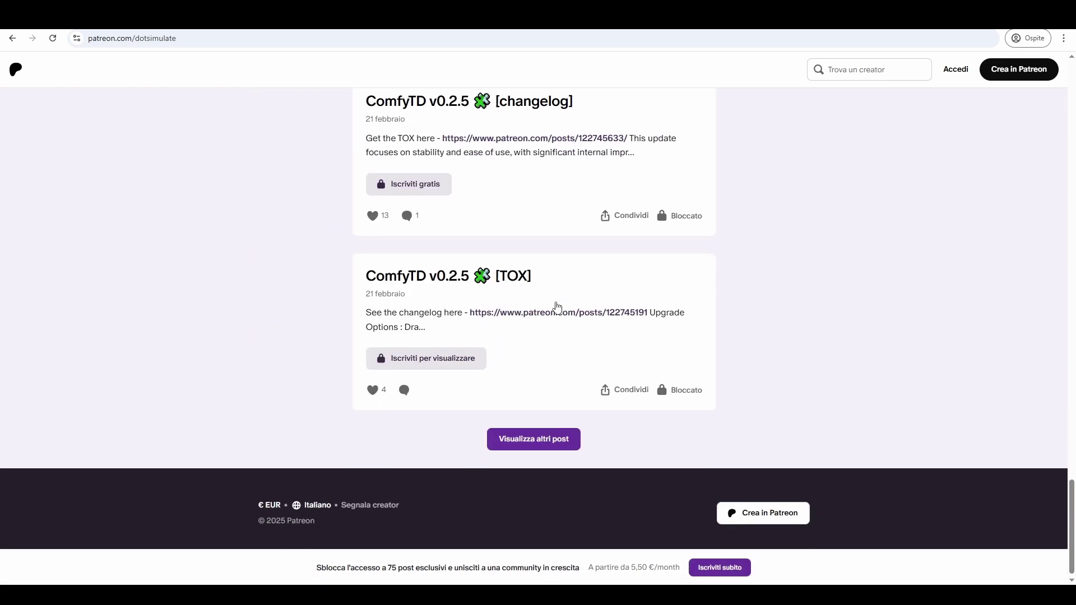
pyautogui.click(567, 434)
pyautogui.scroll(-5, 568, 350)
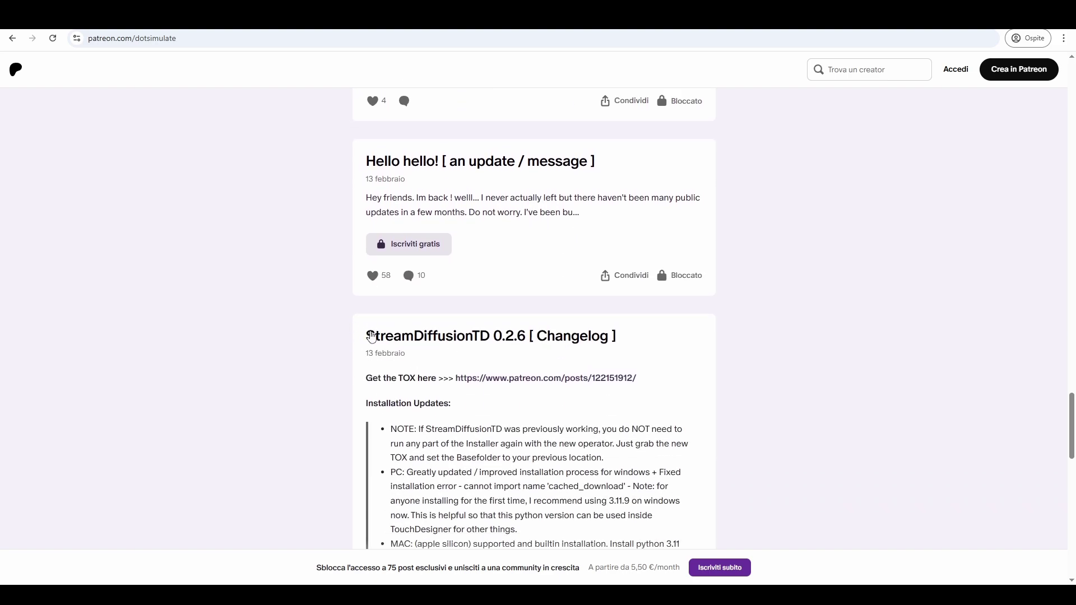
# Find the StreamDiffusionTD 0.2.6 changelog, open its linked TOX post and highlight the post's title.
pyautogui.moveTo(362, 339); pyautogui.dragTo(620, 353)
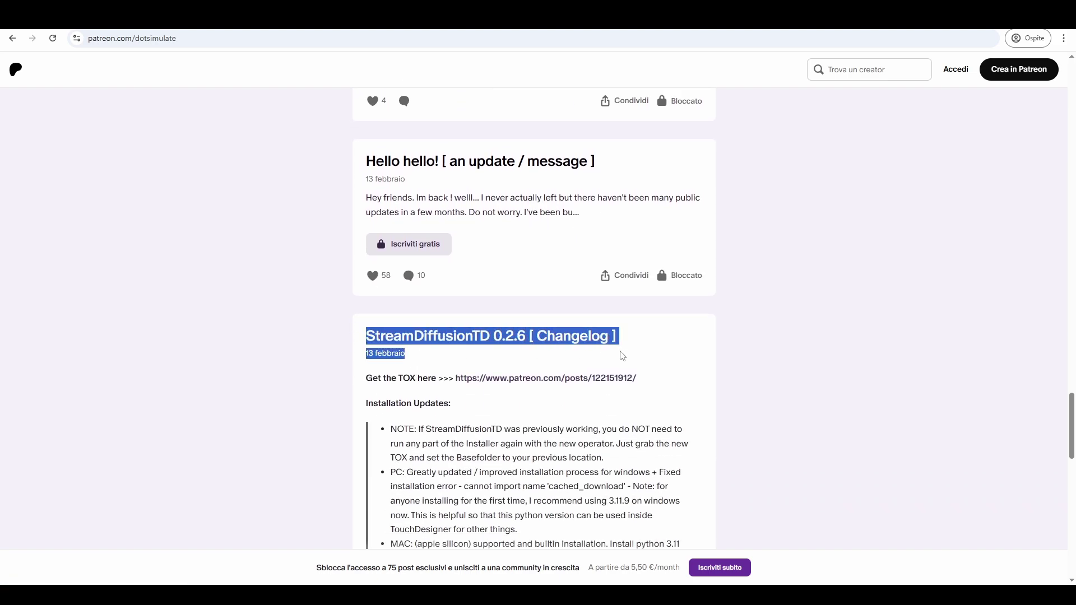
pyautogui.click(622, 355)
pyautogui.scroll(-1, 628, 358)
pyautogui.click(560, 324)
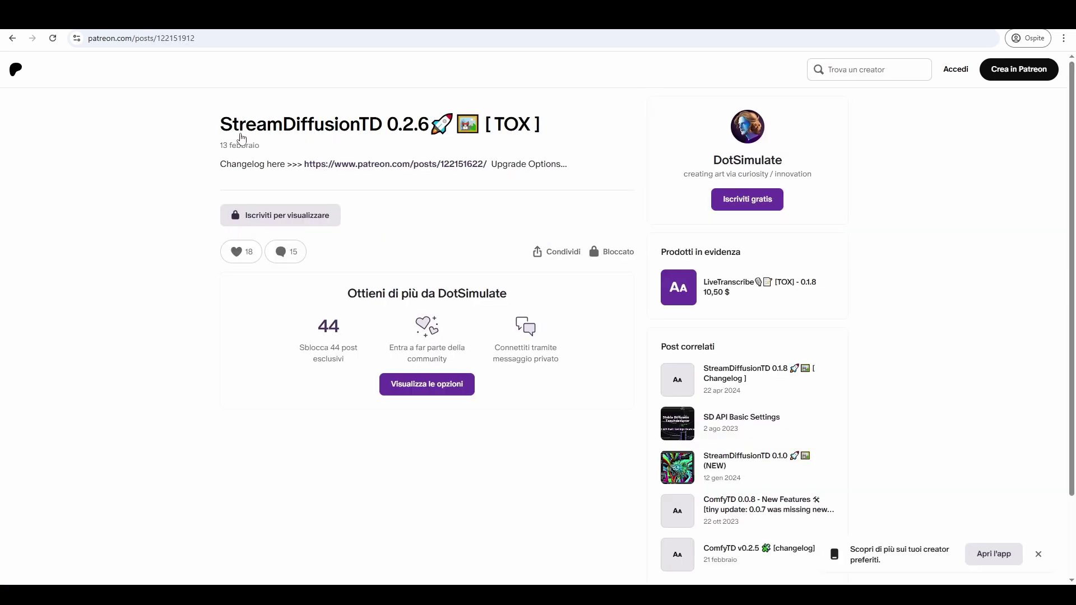
pyautogui.moveTo(218, 124); pyautogui.dragTo(541, 125)
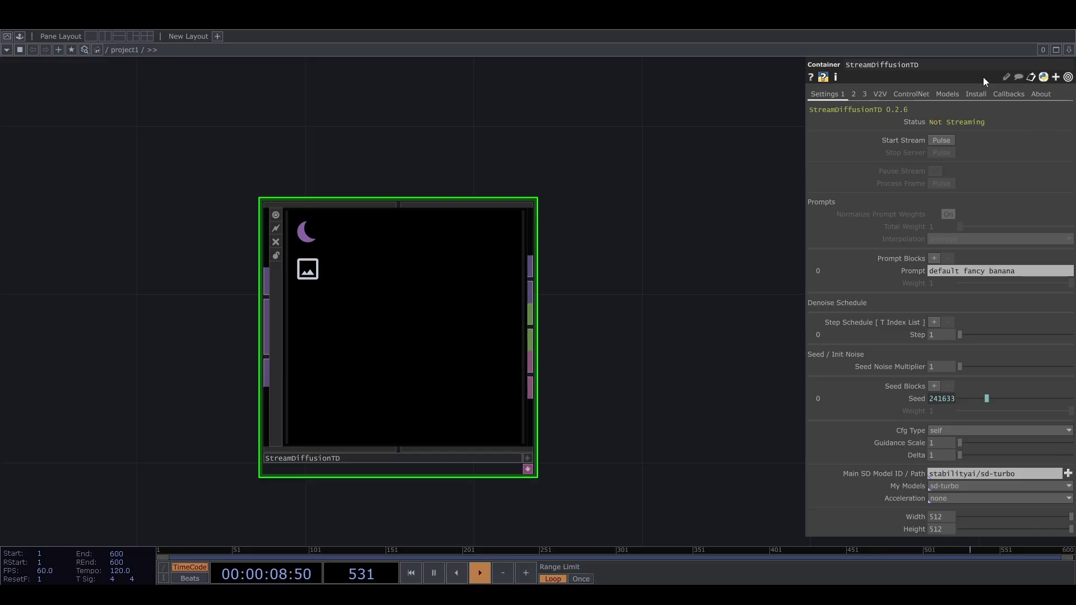
# In TouchDesigner, open the StreamDiffusionTD installation guide and highlight the Windows 10 or 11 prerequisite.
pyautogui.click(980, 99)
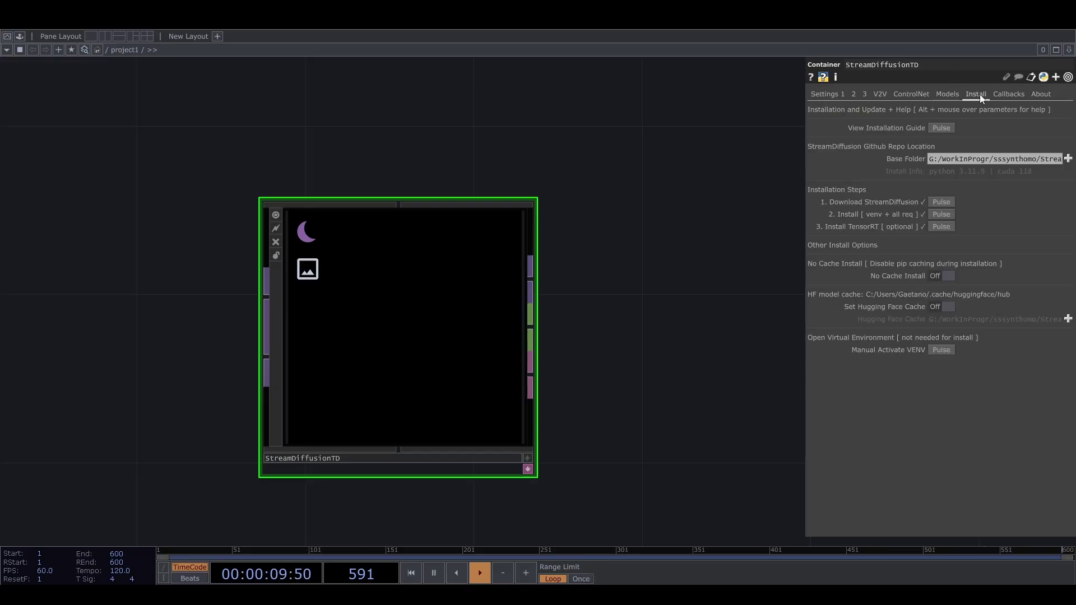
pyautogui.click(947, 130)
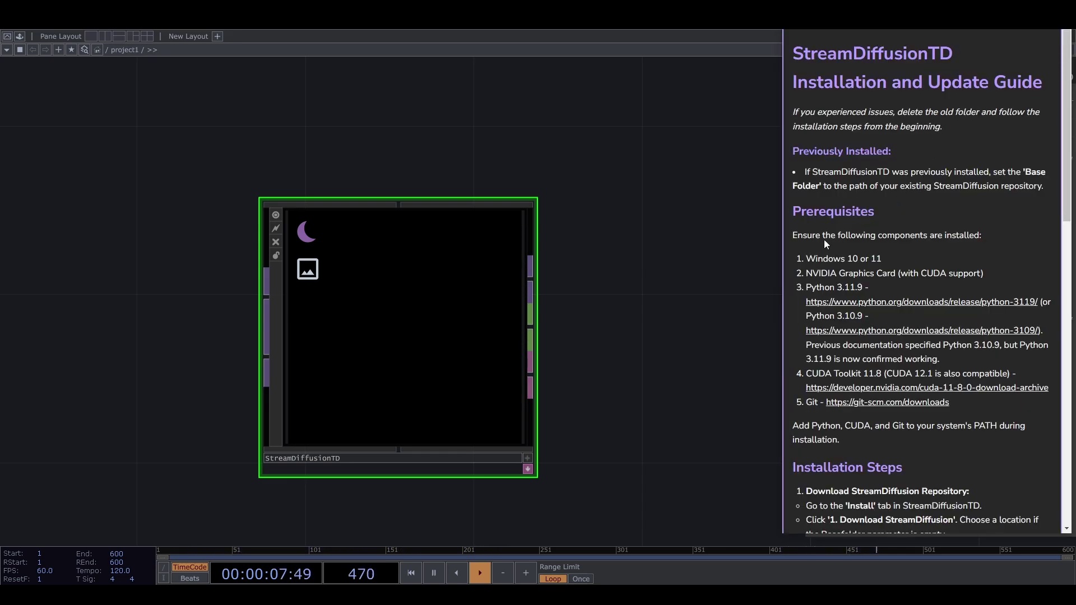
pyautogui.moveTo(807, 261); pyautogui.dragTo(882, 261)
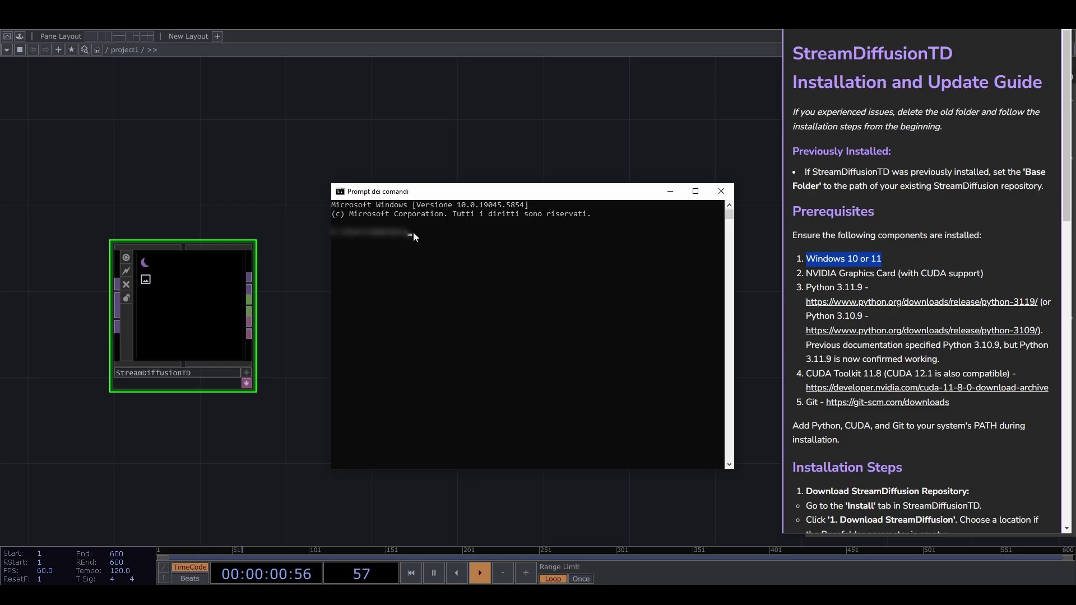
# Run systeminfo in the Command Prompt and examine the Windows version near the start of its output.
pyautogui.write('systeminfo')
pyautogui.press('Return')
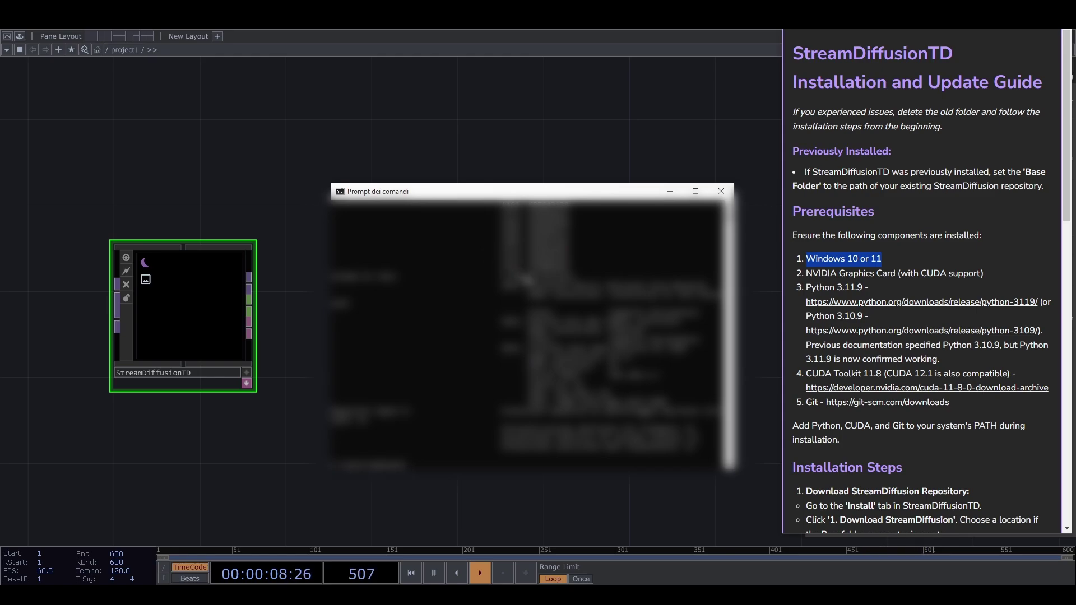
pyautogui.scroll(5, 528, 280)
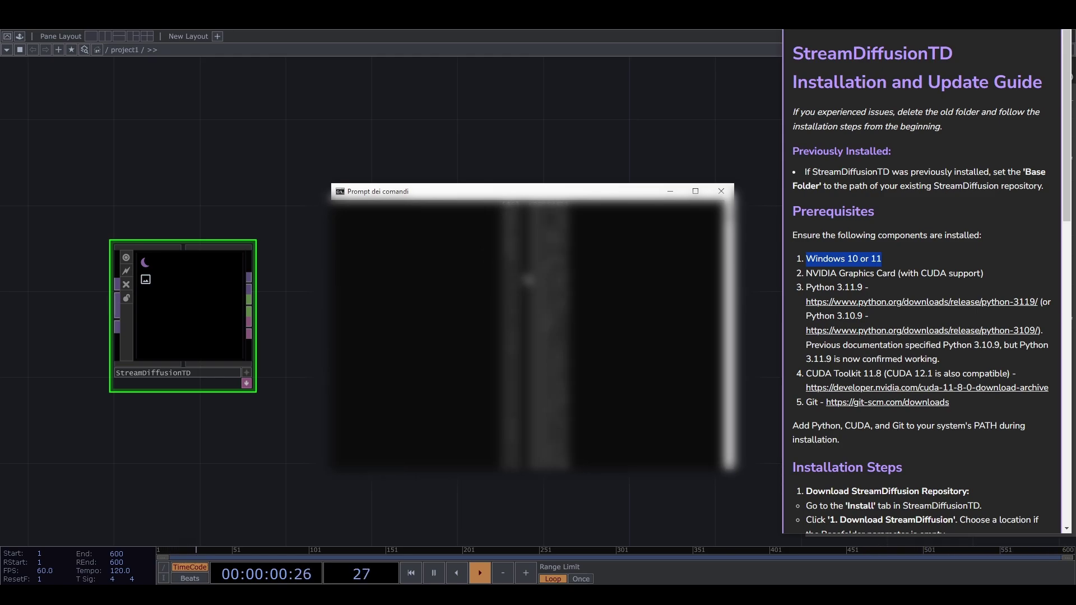
pyautogui.scroll(5, 528, 281)
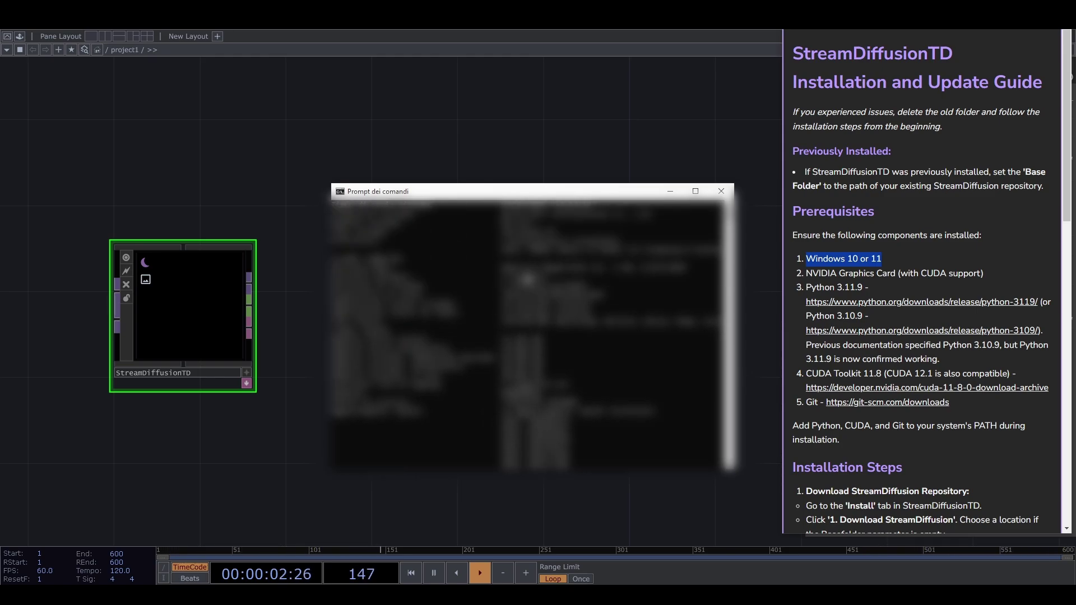
pyautogui.scroll(5, 528, 279)
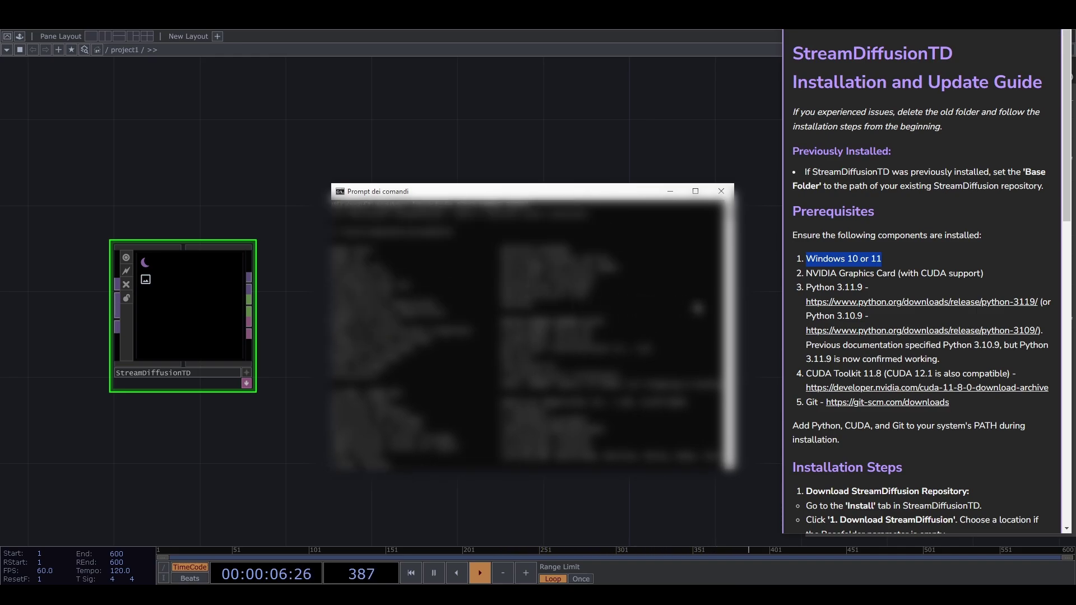
pyautogui.moveTo(502, 259); pyautogui.dragTo(616, 262)
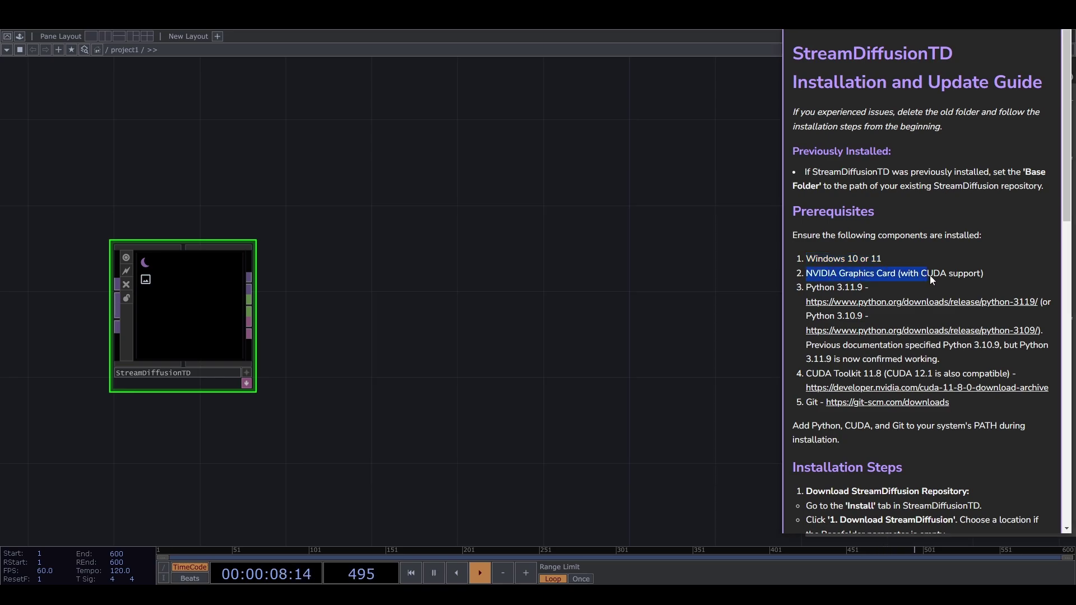
# Check the graphics card against the NVIDIA prerequisite by running "WMIC Path win32_videocontroller Get Name" in the Command Prompt.
pyautogui.moveTo(930, 276); pyautogui.dragTo(978, 274)
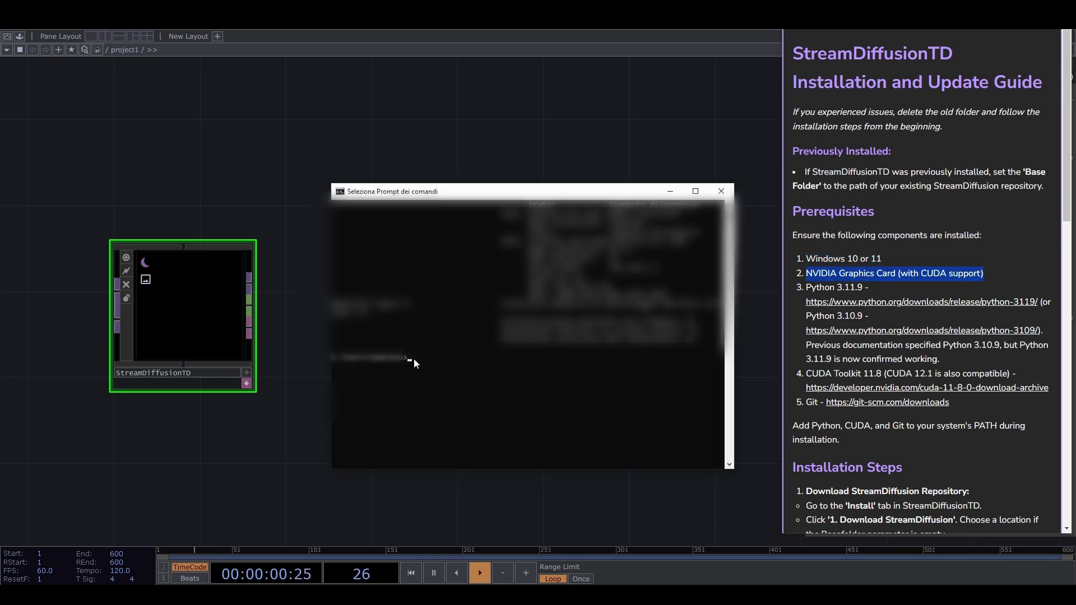
pyautogui.rightClick(415, 359)
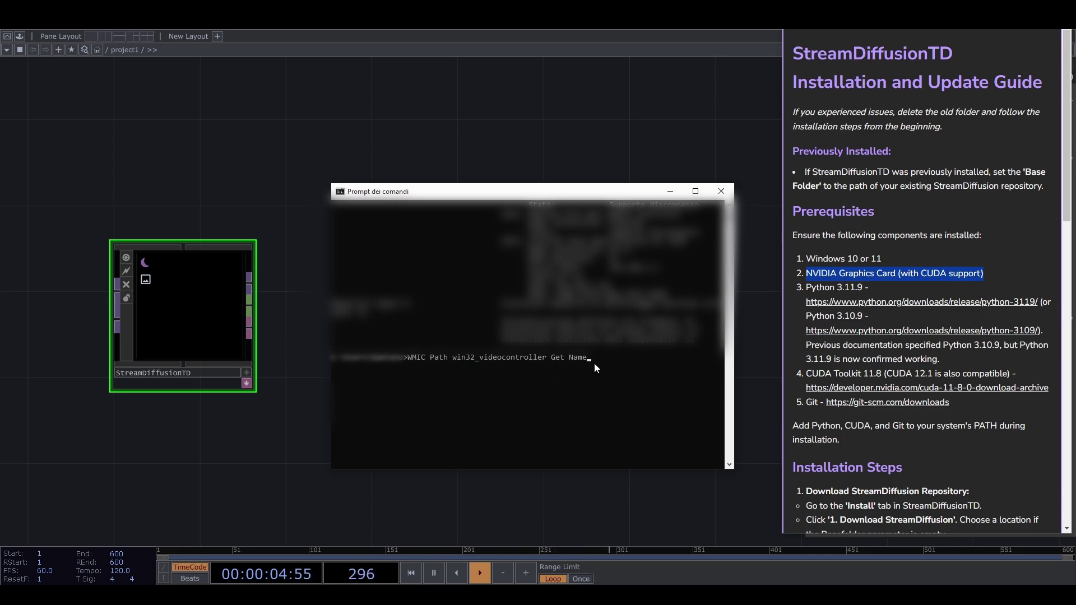
pyautogui.press('Return')
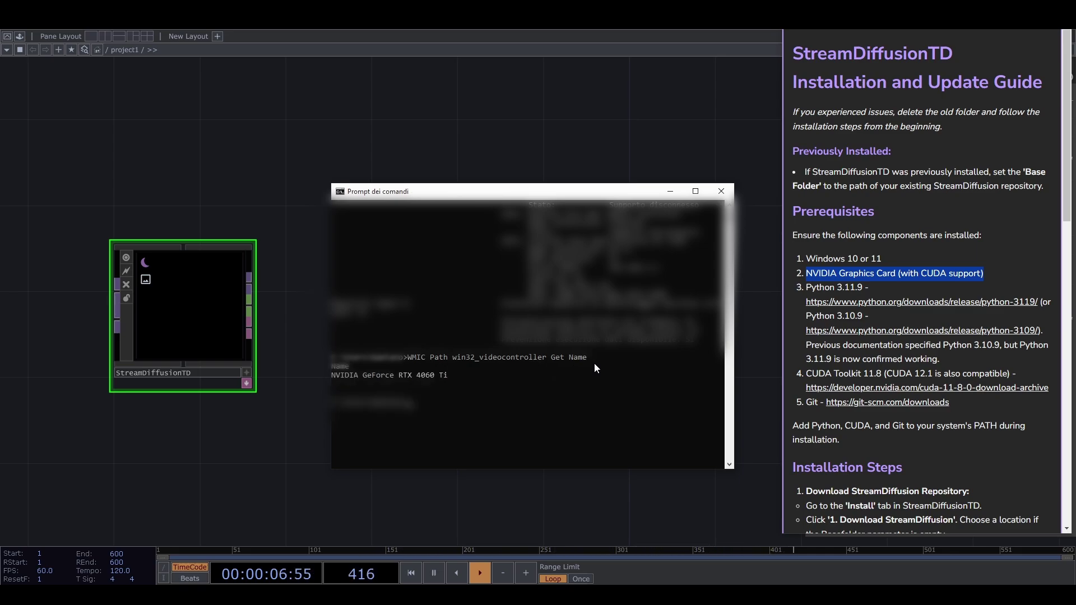
pyautogui.moveTo(452, 378); pyautogui.dragTo(332, 376)
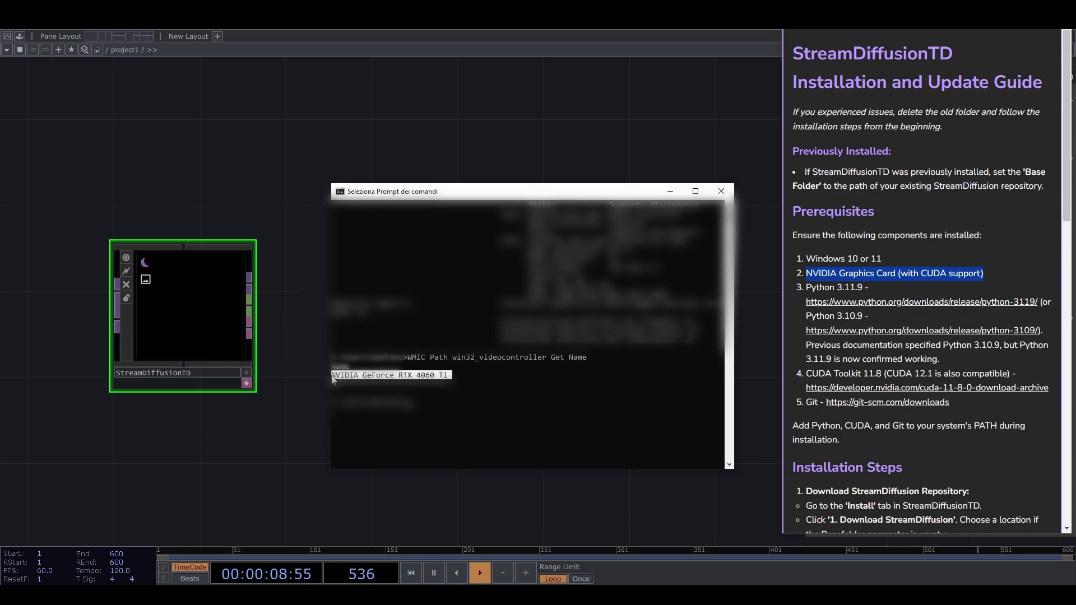
pyautogui.click(458, 376)
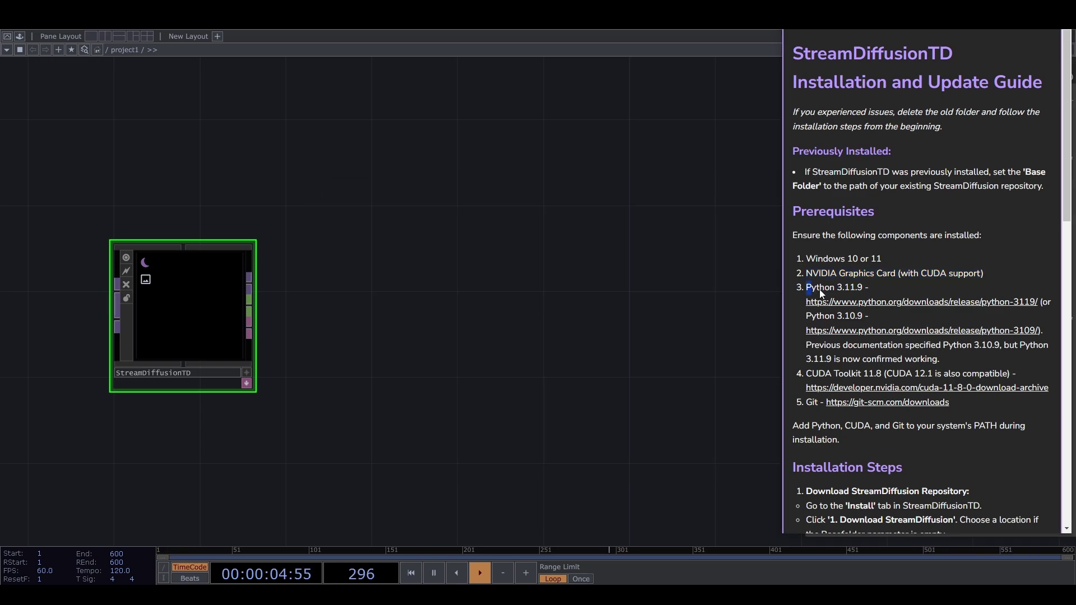
# Highlight the Python 3.11.9 prerequisite and find that release on python.org's Windows downloads page in the browser.
pyautogui.moveTo(808, 288); pyautogui.dragTo(862, 288)
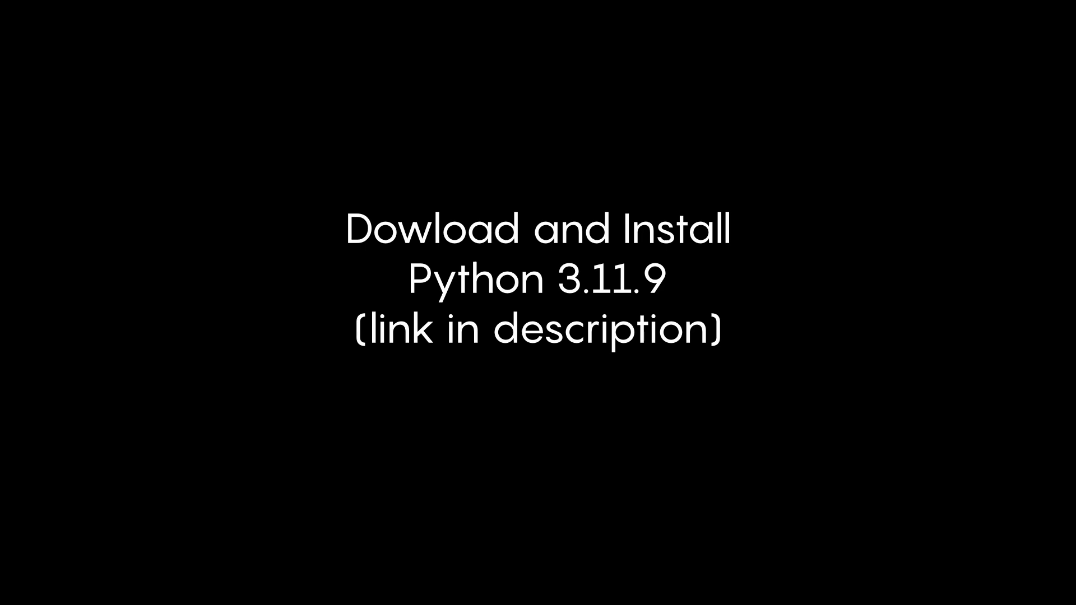
pyautogui.click(168, 38)
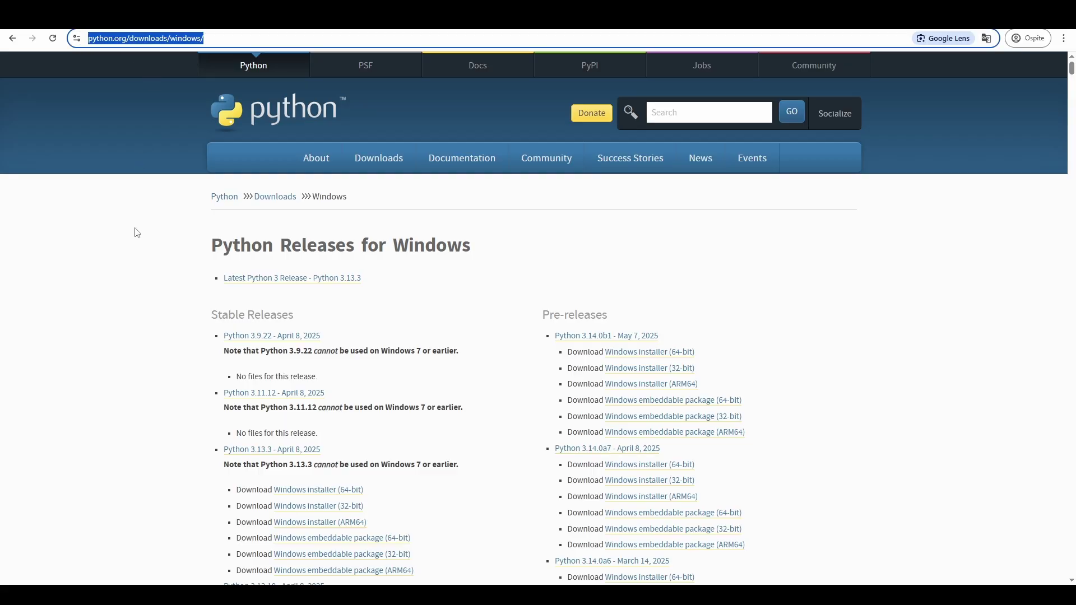
pyautogui.click(185, 257)
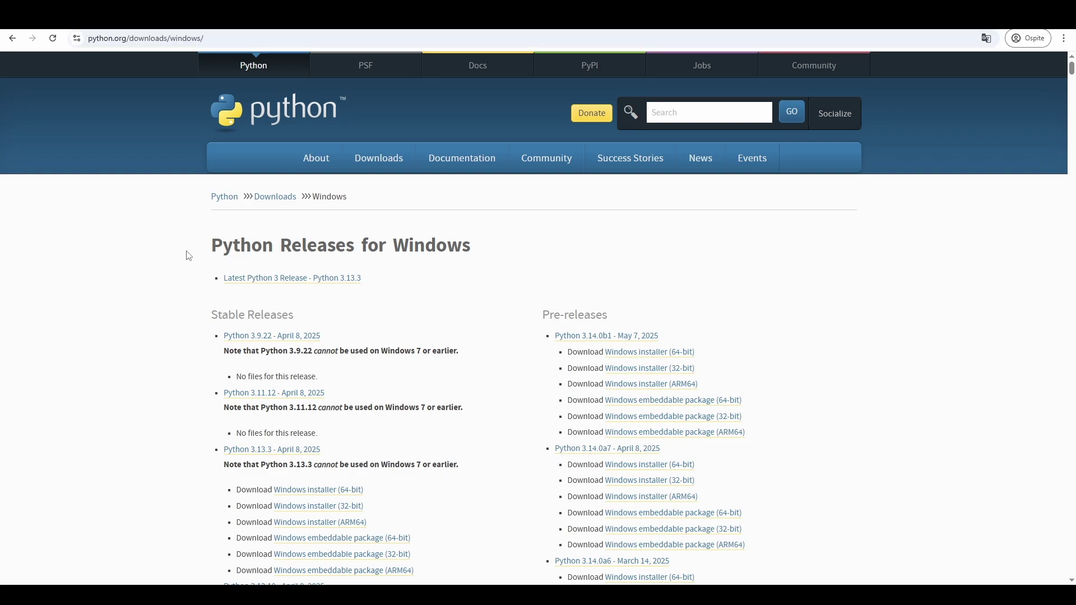
pyautogui.scroll(-5, 429, 289)
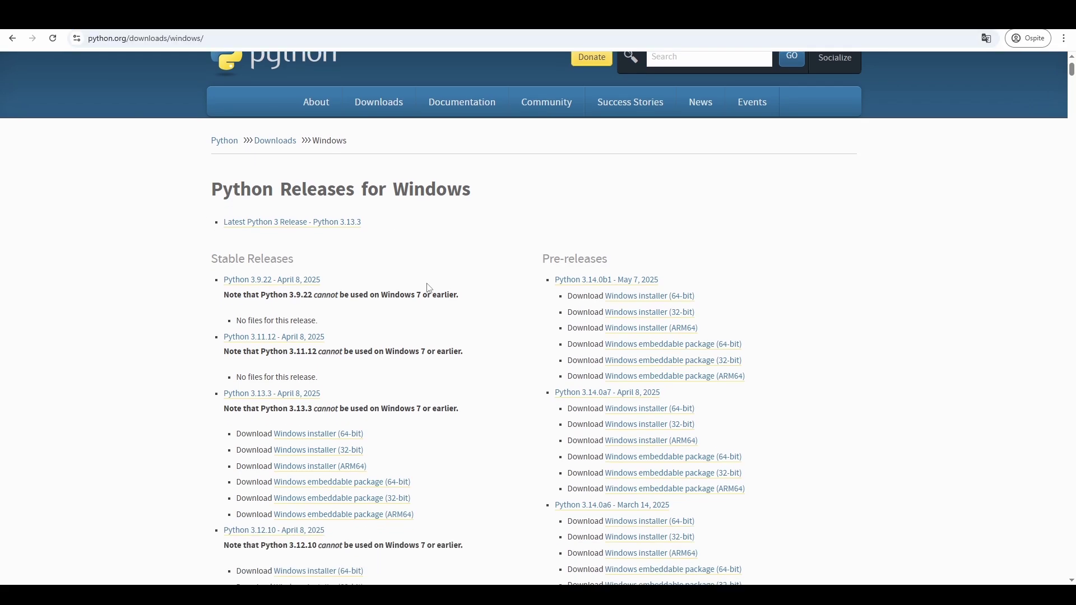
pyautogui.scroll(-8, 430, 288)
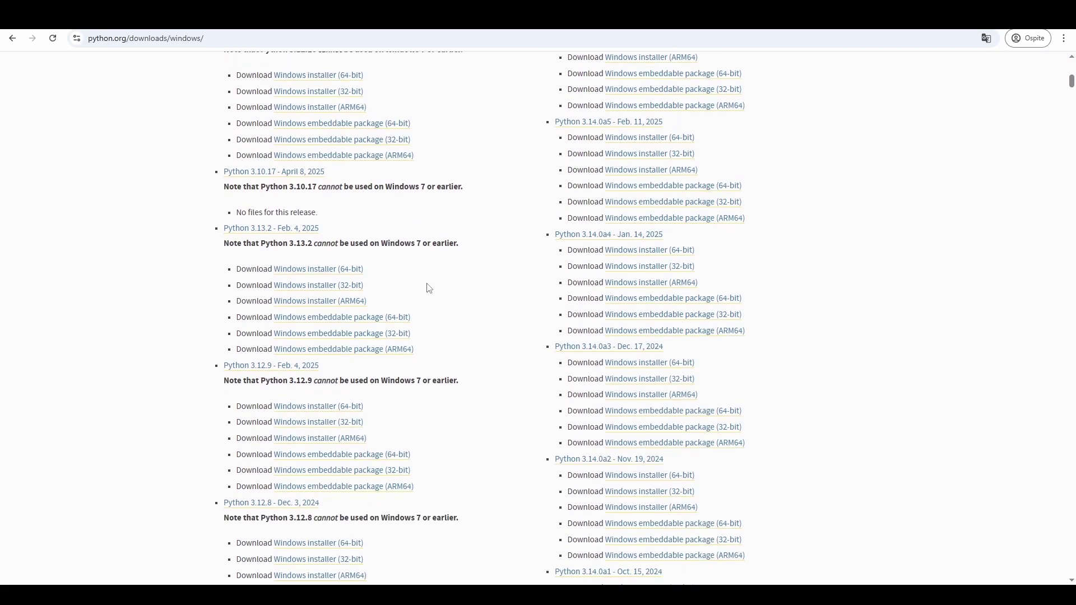
pyautogui.scroll(-7, 428, 288)
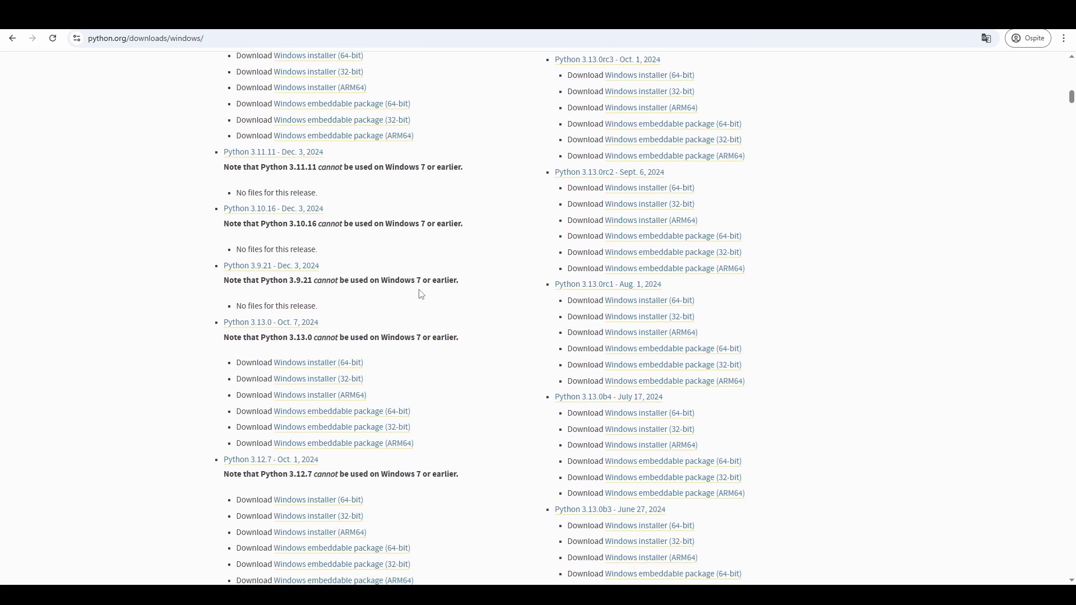
pyautogui.scroll(-7, 391, 236)
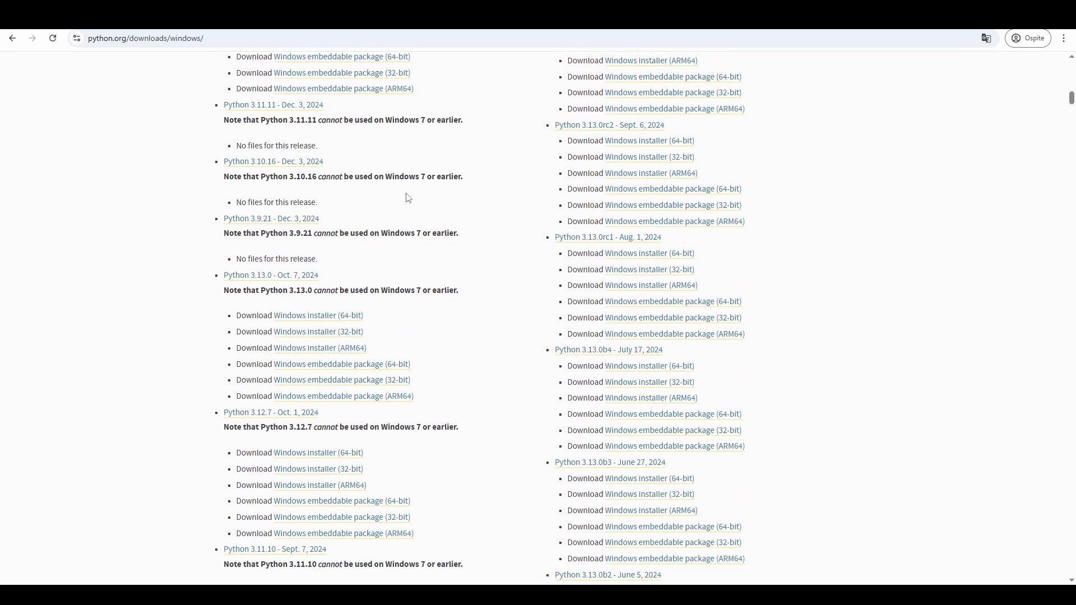
pyautogui.scroll(-8, 388, 261)
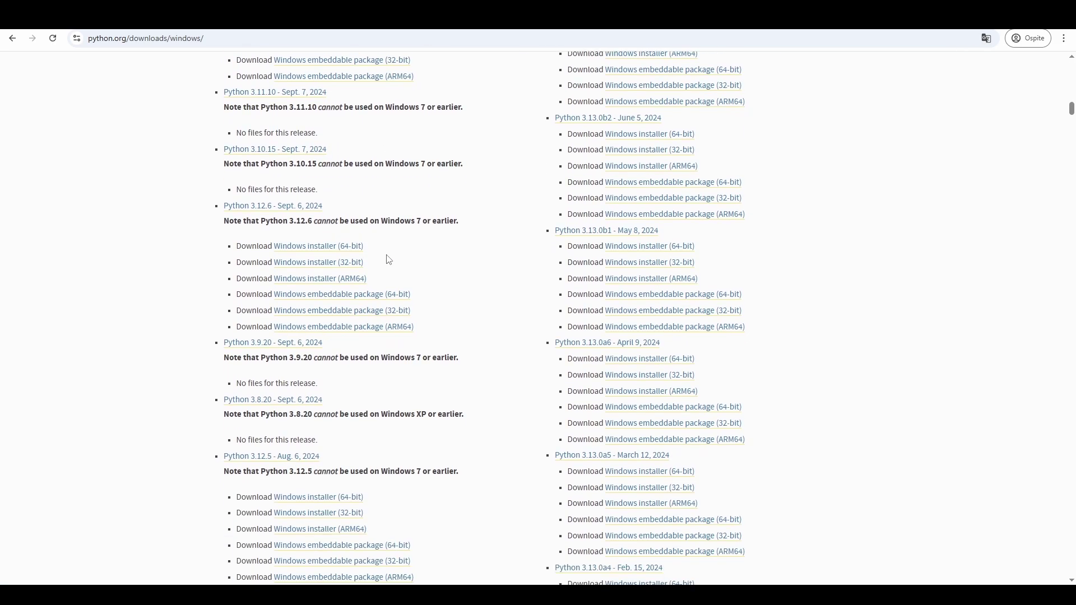
pyautogui.scroll(-4, 389, 260)
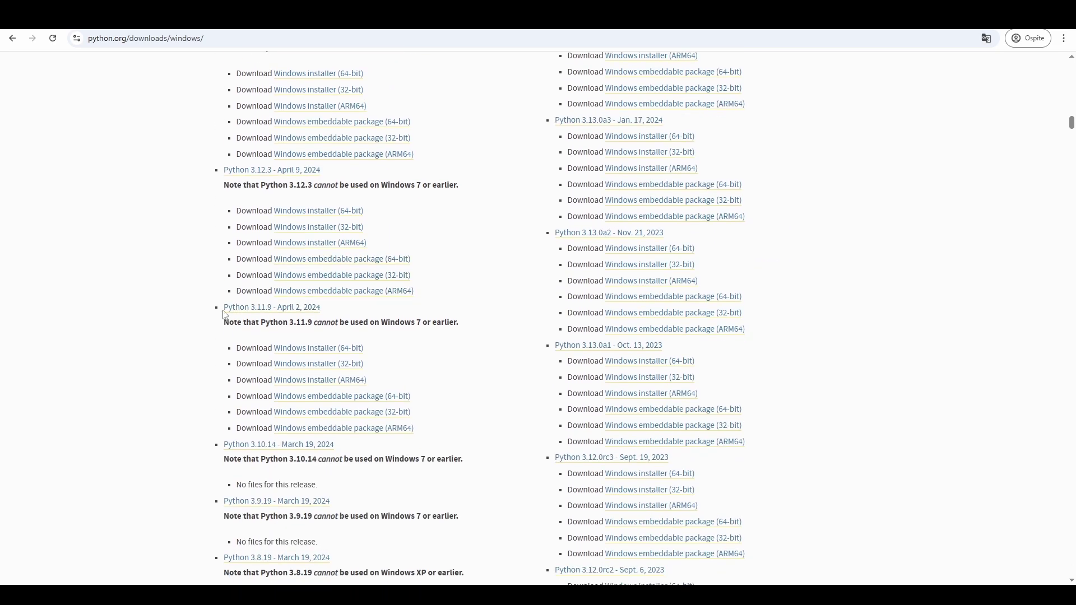
# Highlight the Python 3.11.9 release and its 64-bit Windows installer, and run "python --version" in the Command Prompt.
pyautogui.moveTo(224, 307); pyautogui.dragTo(318, 309)
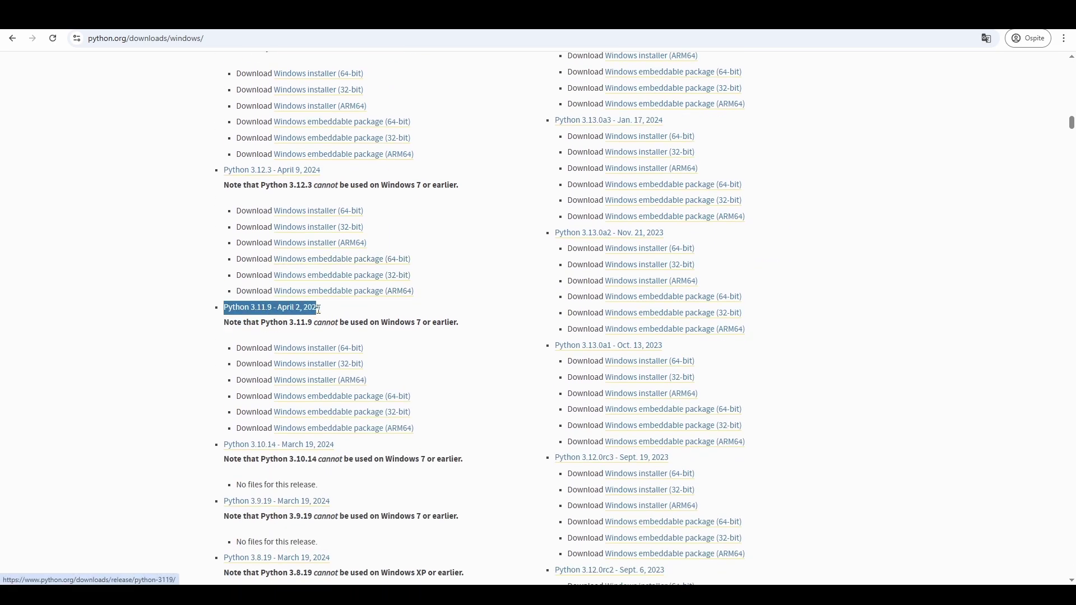
pyautogui.click(334, 305)
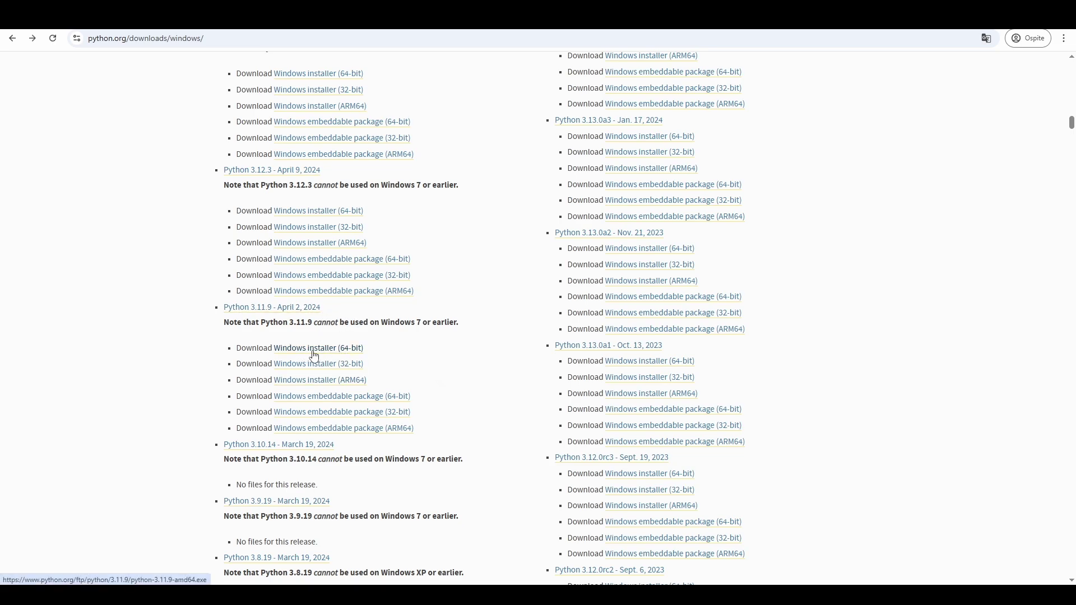
pyautogui.moveTo(377, 350); pyautogui.dragTo(238, 351)
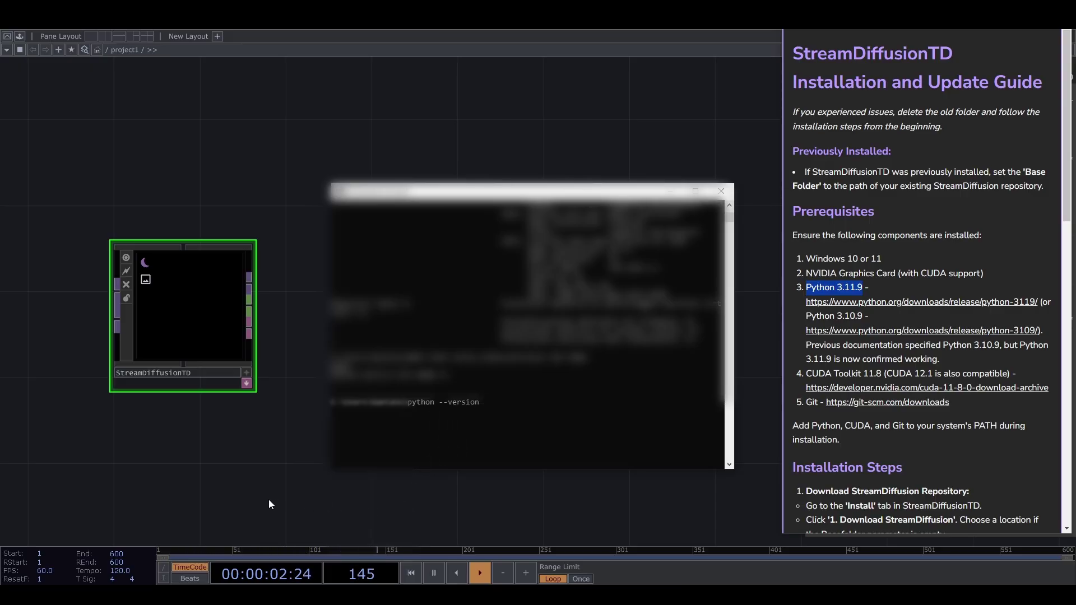
pyautogui.press('Return')
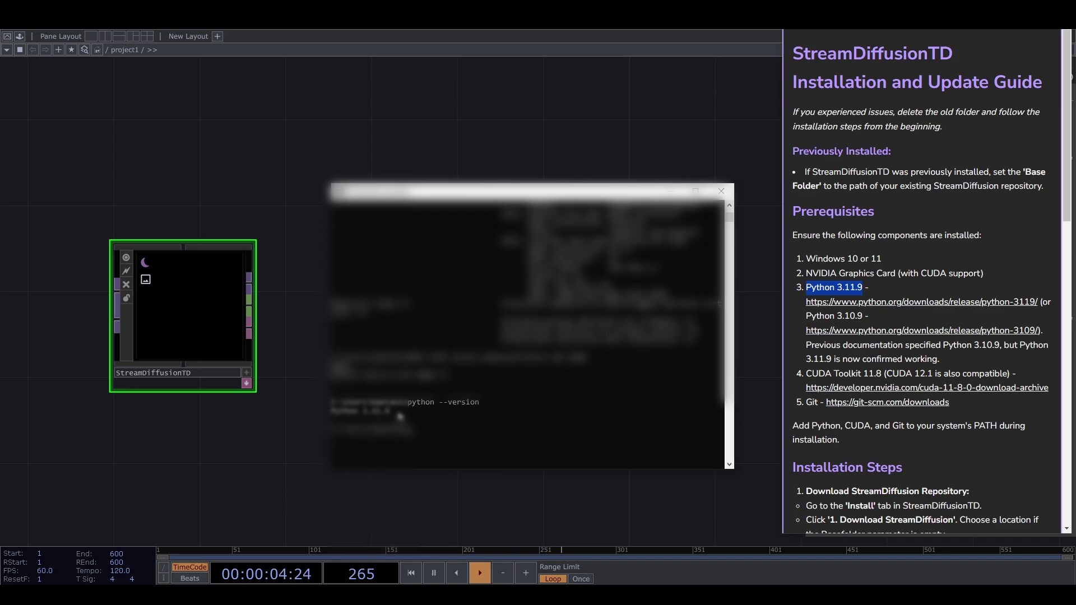
# Choose Windows, x86_64 and version 10 on NVIDIA's CUDA Toolkit 11.8 download page, and highlight the installed CUDA build in the Command Prompt.
pyautogui.moveTo(807, 373); pyautogui.dragTo(885, 376)
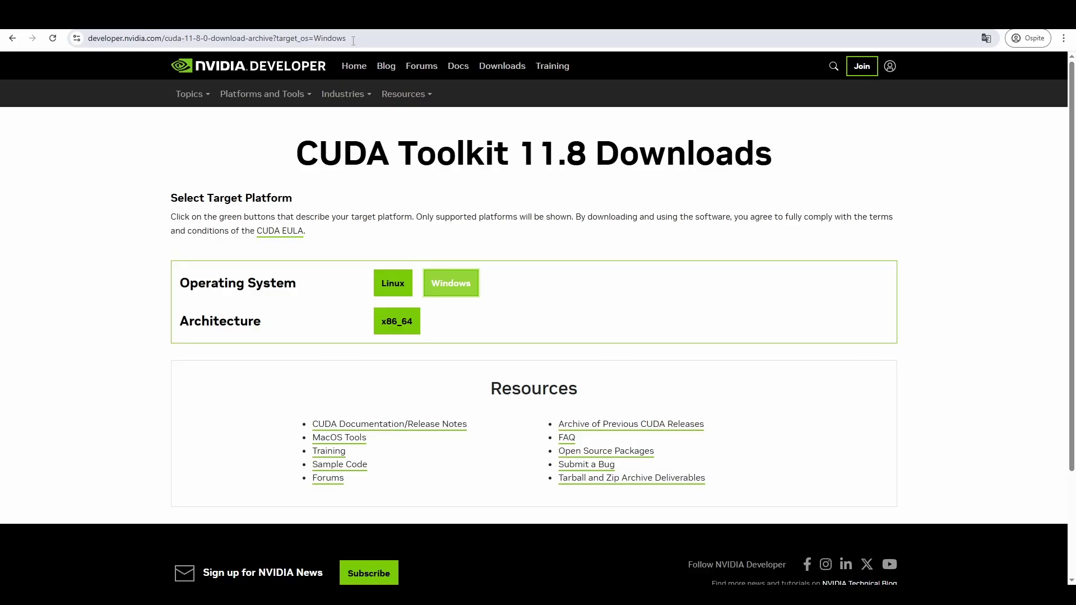
pyautogui.click(354, 39)
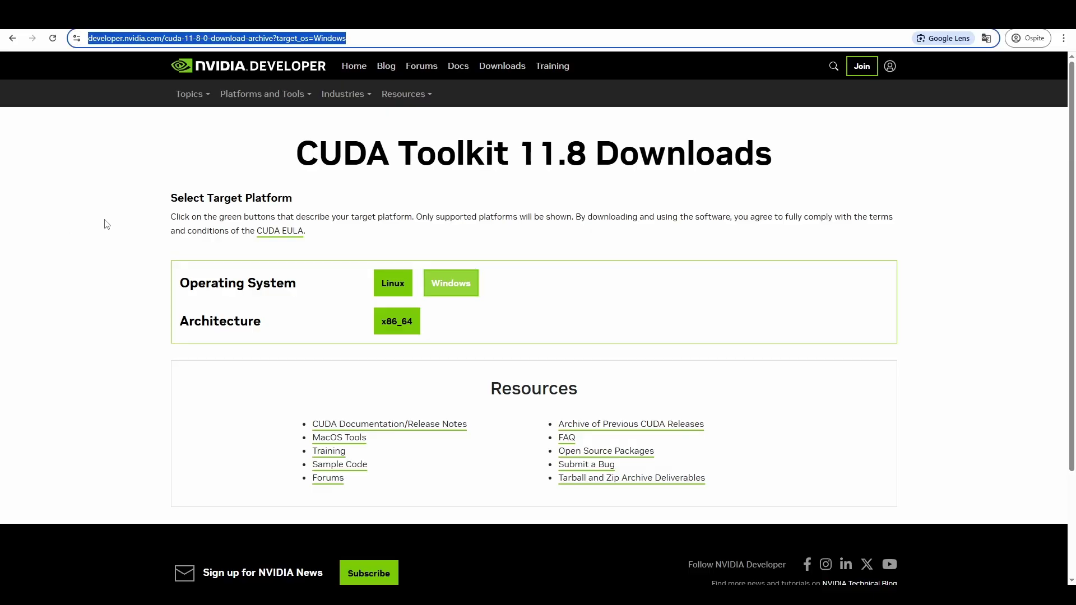
pyautogui.click(118, 209)
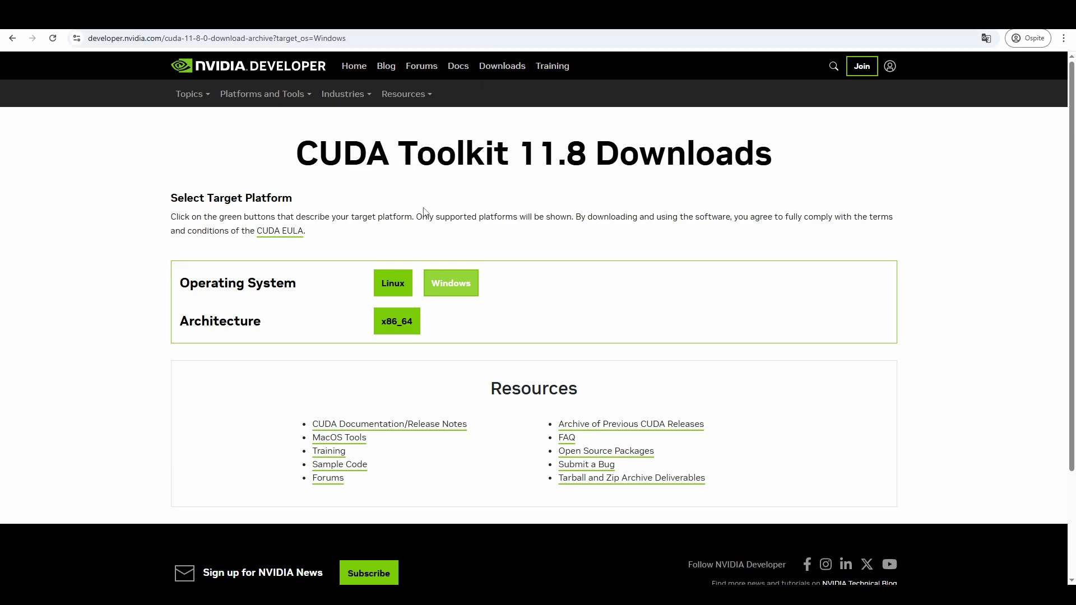
pyautogui.click(415, 324)
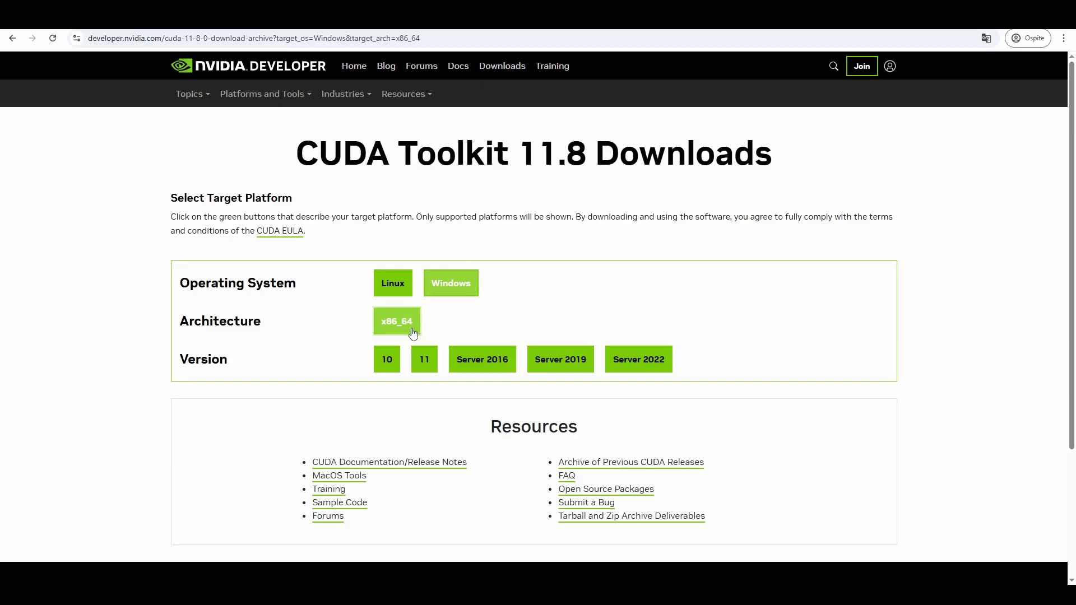
pyautogui.click(386, 359)
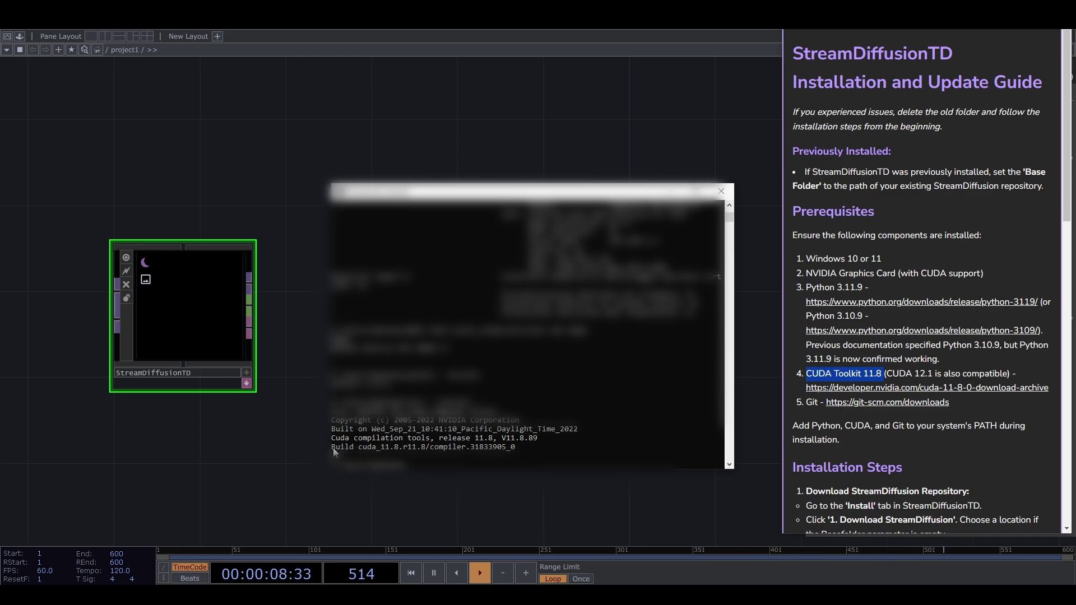
pyautogui.moveTo(333, 448); pyautogui.dragTo(423, 455)
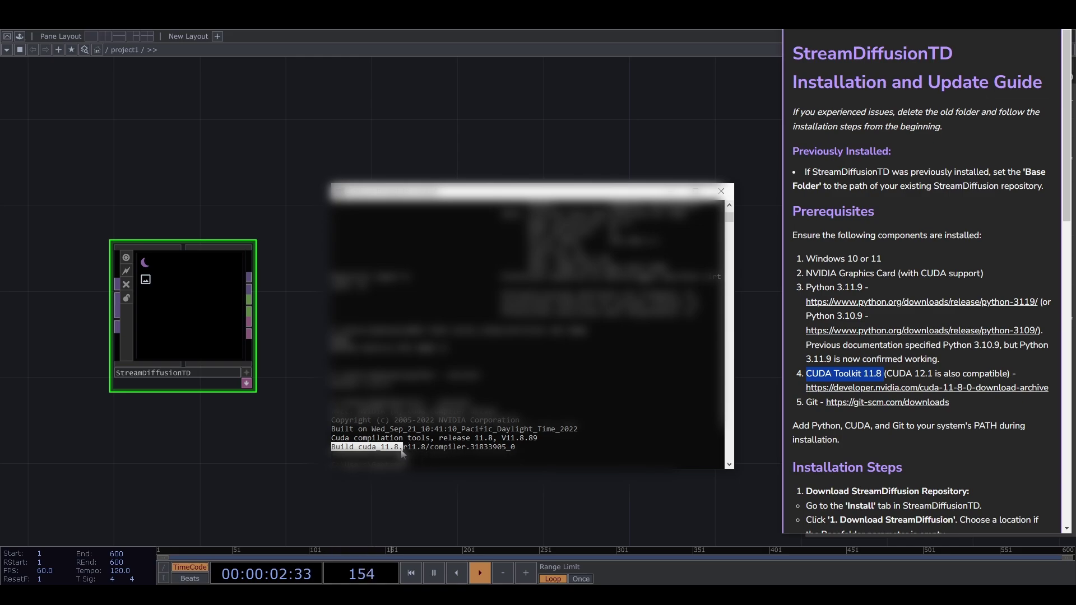
pyautogui.click(536, 440)
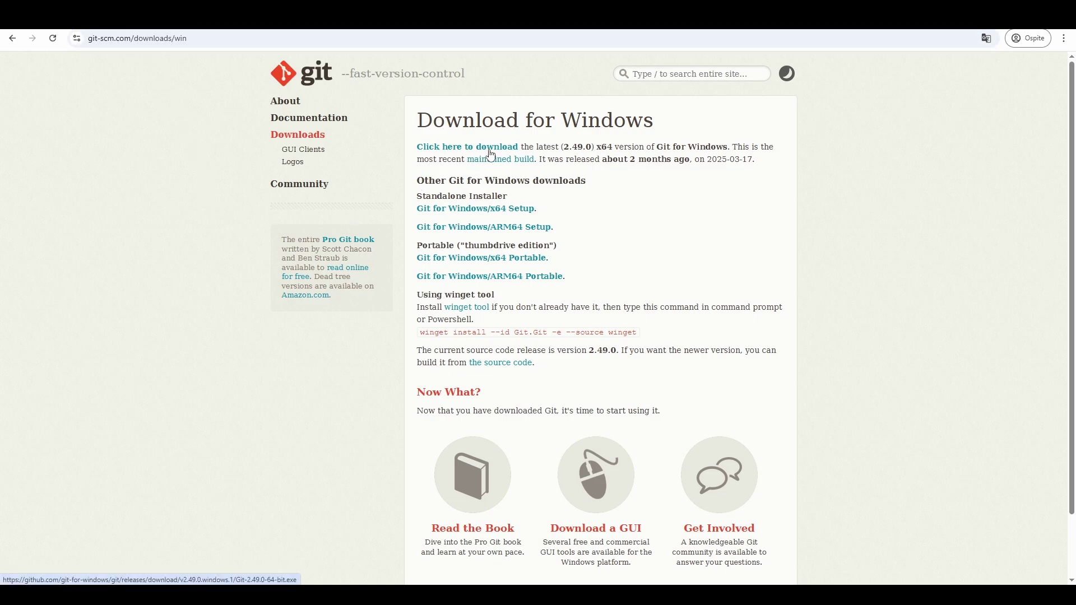
# Examine the latest x64 Git for Windows download on the git-scm.com page in the browser.
pyautogui.moveTo(420, 155); pyautogui.dragTo(519, 148)
pyautogui.click(630, 204)
pyautogui.scroll(-1, 631, 204)
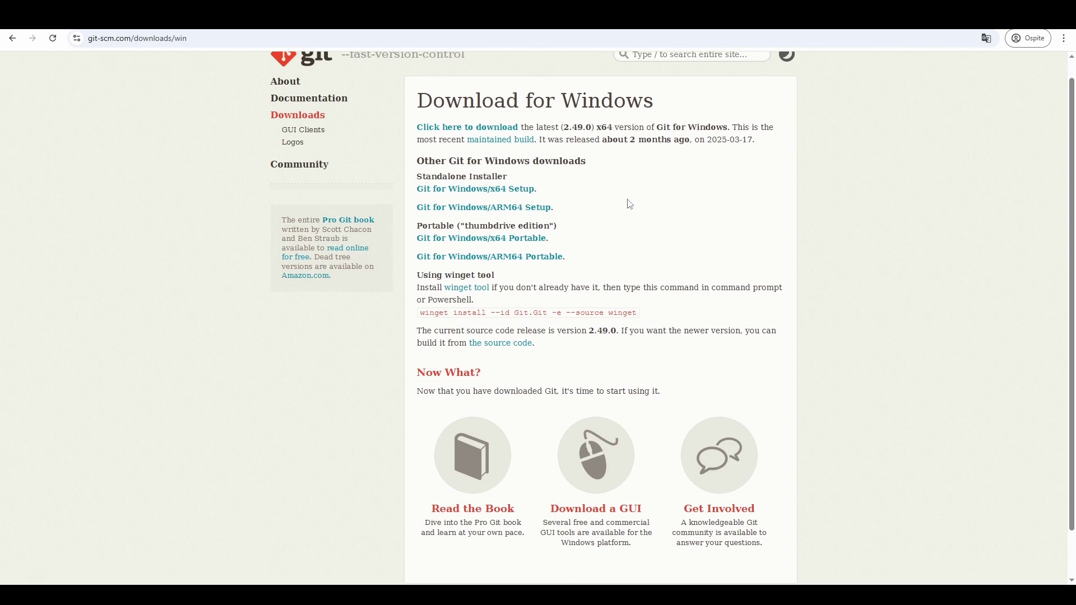
pyautogui.scroll(1, 630, 203)
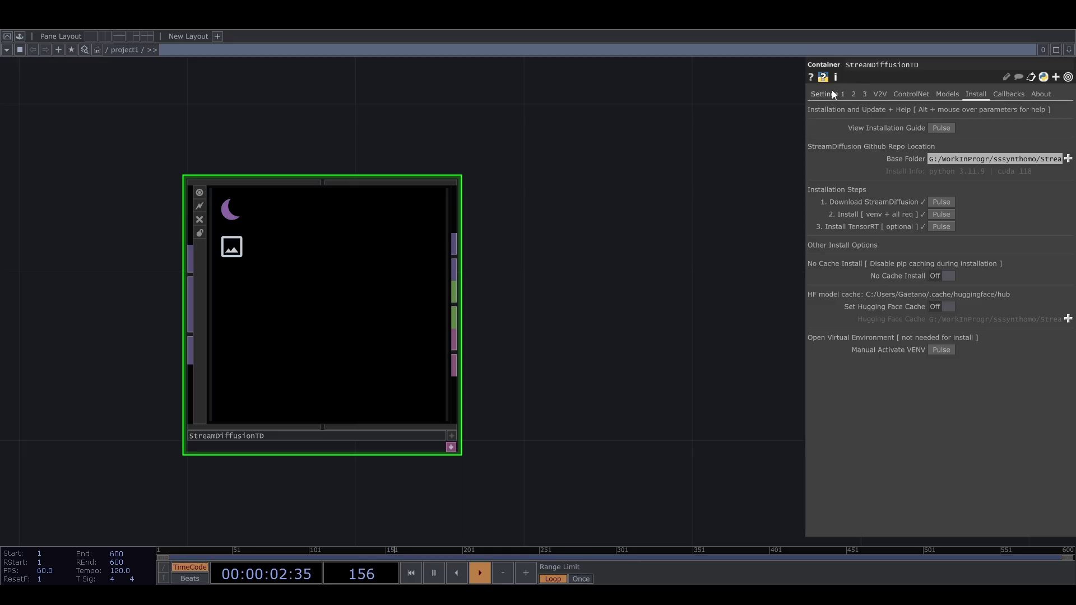
# Start the stream of the StreamDiffusionTD component in TouchDesigner from its first group of settings.
pyautogui.click(832, 92)
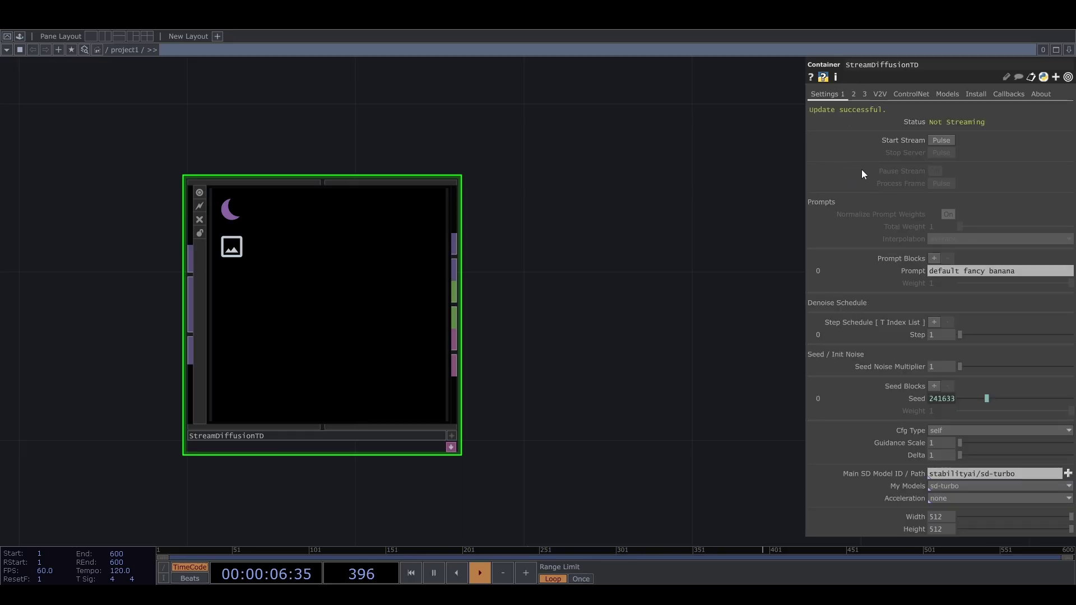
pyautogui.click(941, 140)
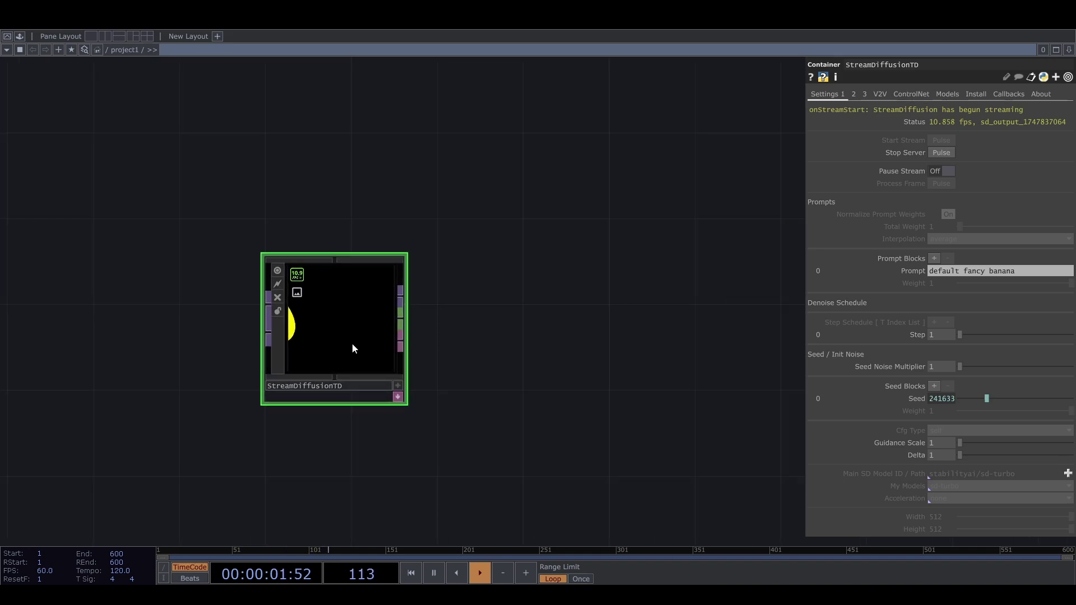
# Add a Movie File In TOP with the dancer video before the StreamDiffusionTD component and connect it to the component's input.
pyautogui.moveTo(353, 349); pyautogui.dragTo(524, 337)
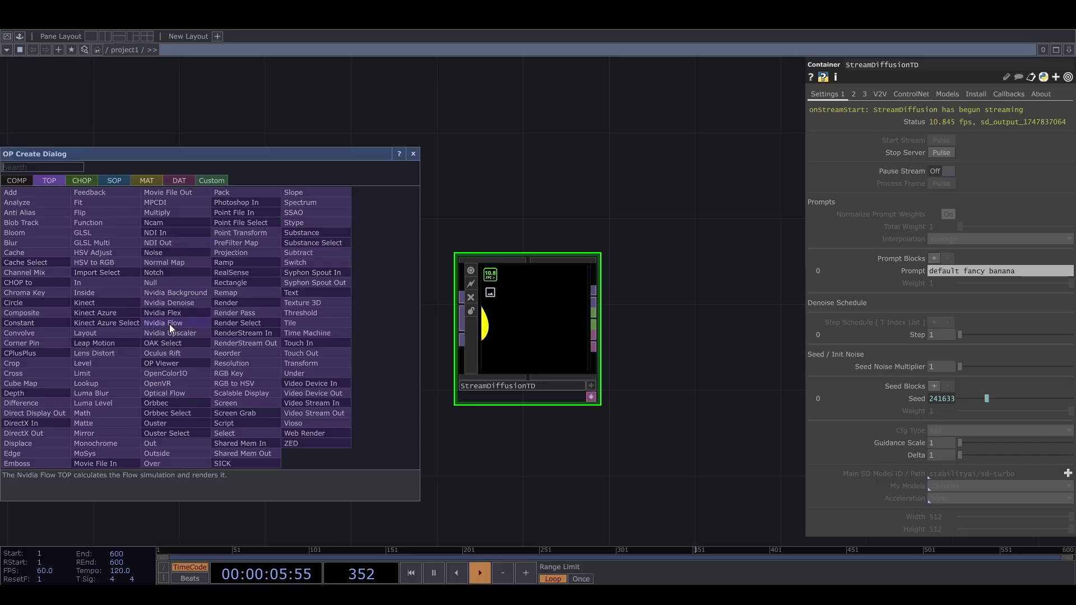
pyautogui.write('mov')
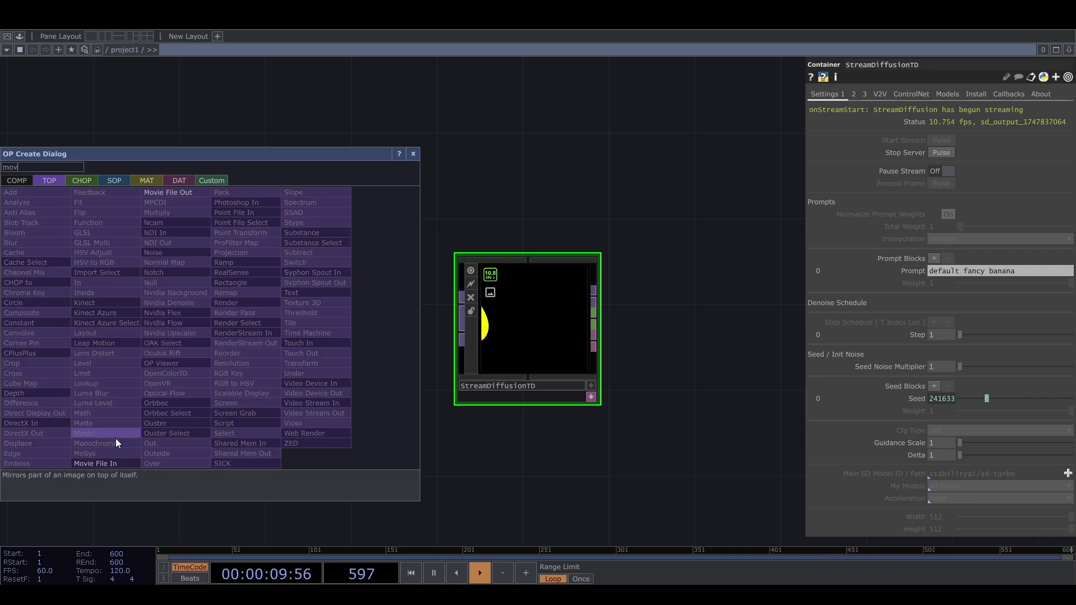
pyautogui.click(116, 462)
pyautogui.click(266, 323)
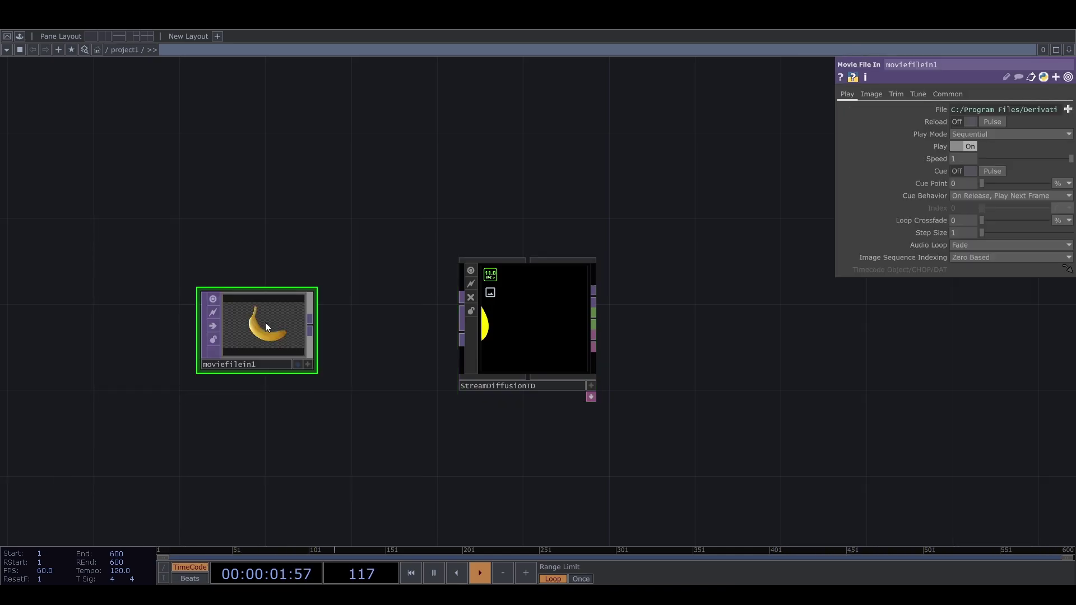
pyautogui.moveTo(266, 323); pyautogui.dragTo(287, 315)
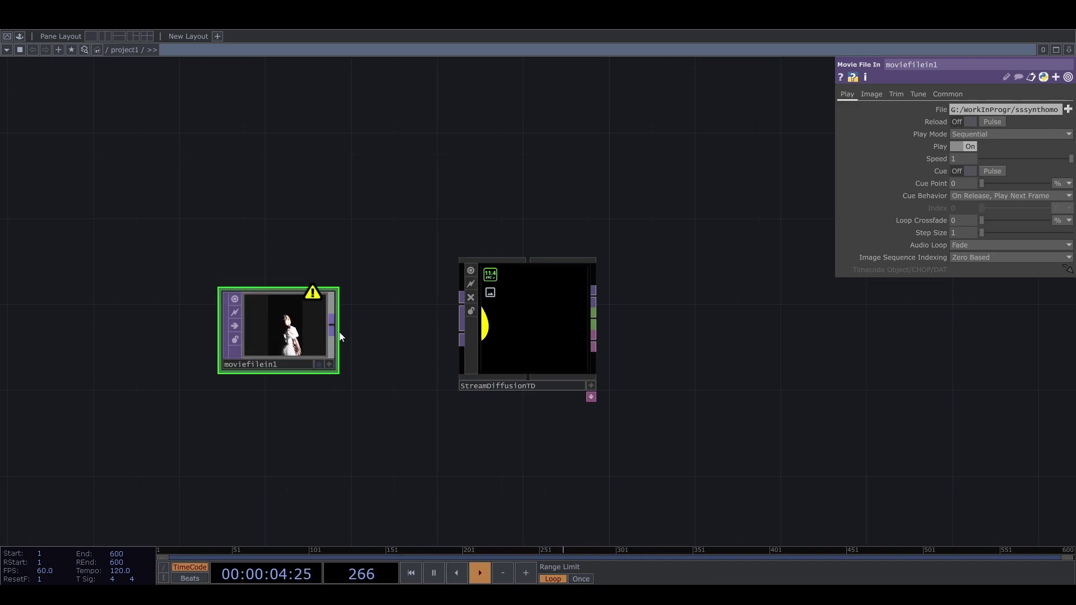
pyautogui.moveTo(336, 327); pyautogui.dragTo(449, 313)
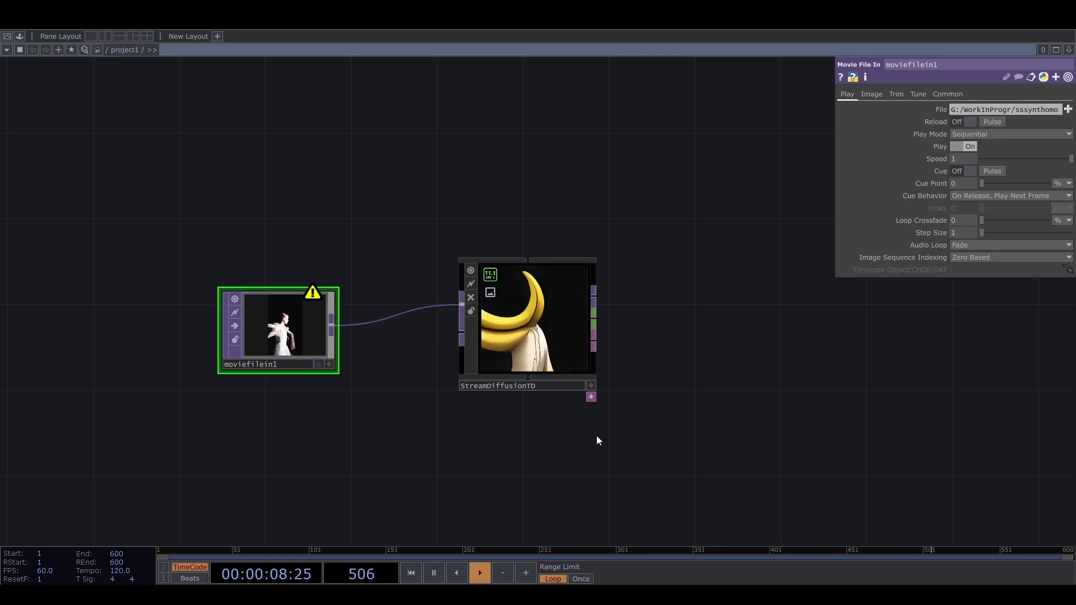
# Set the StreamDiffusionTD component's prompt to "dancer in the dark".
pyautogui.click(534, 354)
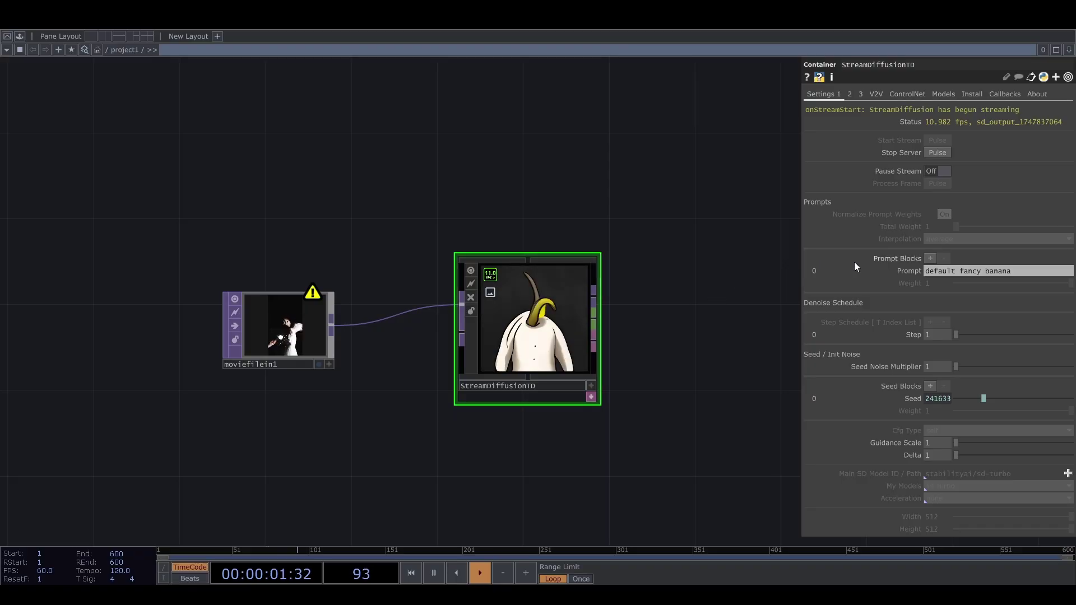
pyautogui.click(981, 272)
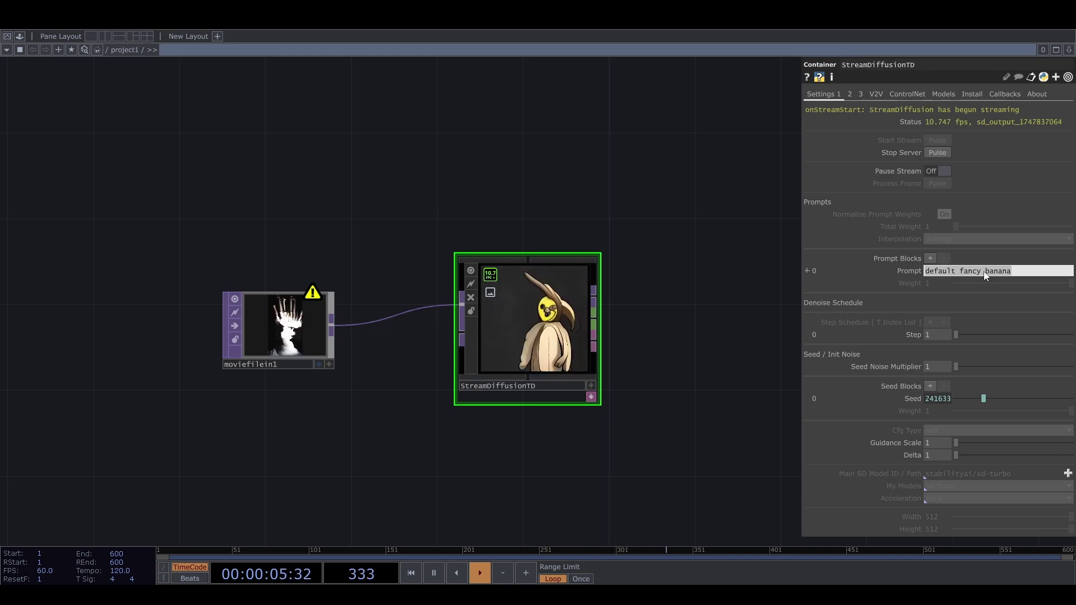
pyautogui.hotkey('ctrl', 'a')
pyautogui.write('danc')
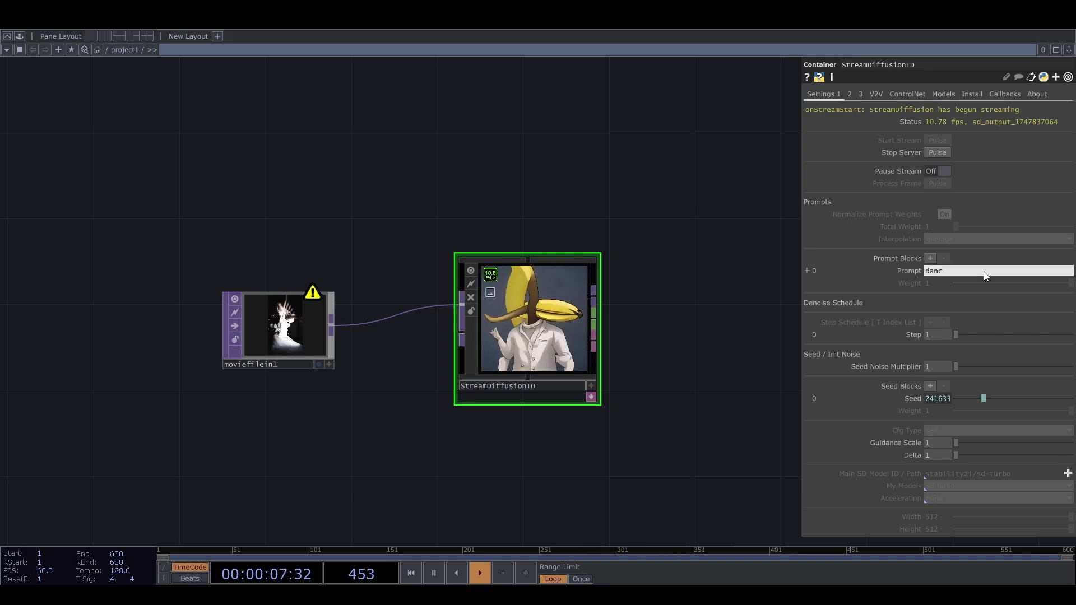
pyautogui.write('er in th')
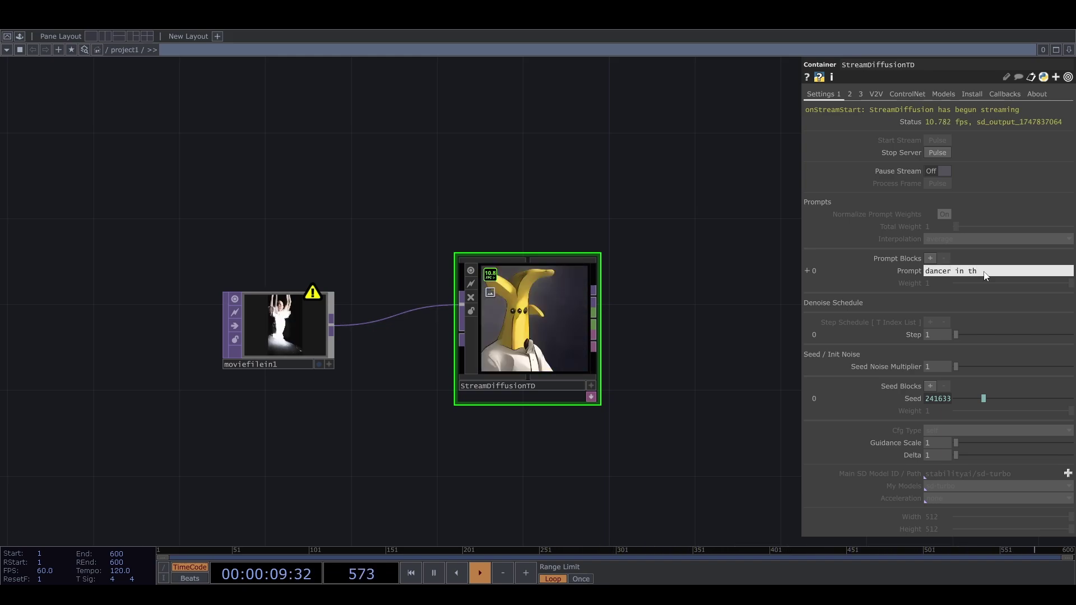
pyautogui.write('e dark')
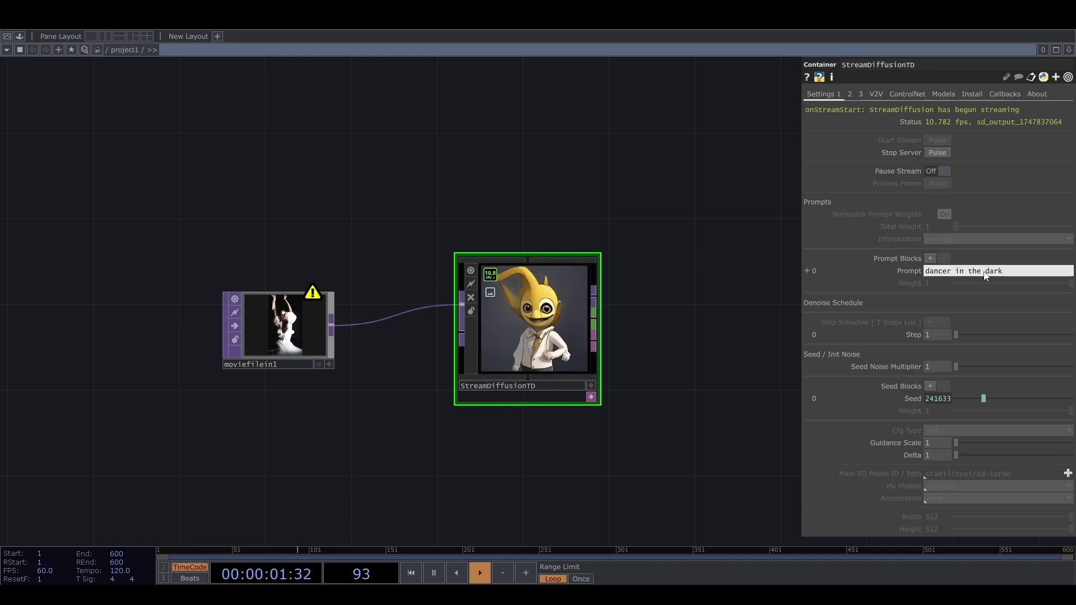
pyautogui.press('Return')
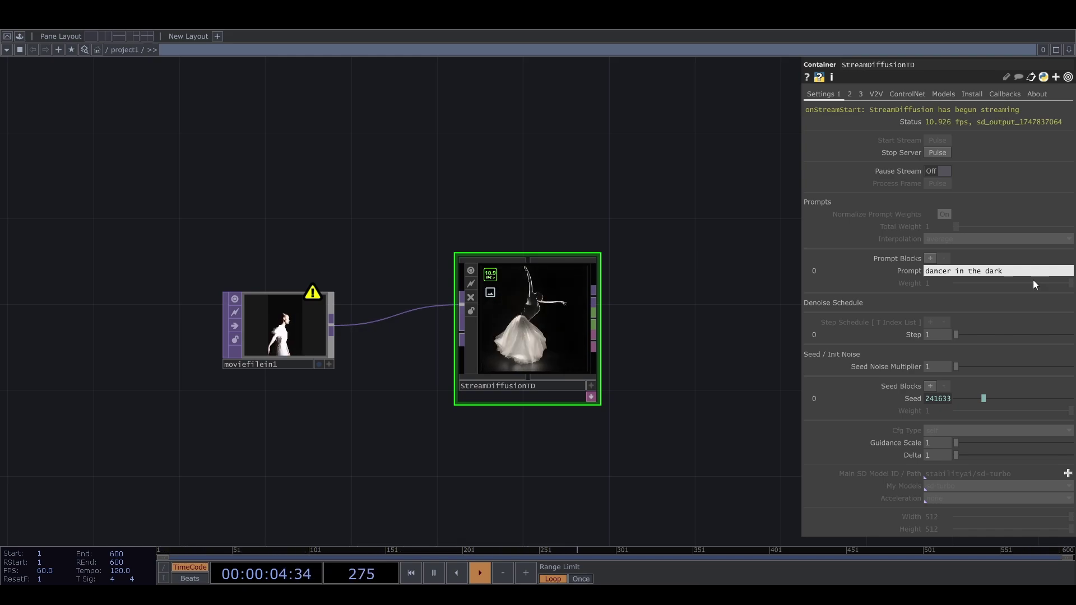
# Append ", illustrator" to the StreamDiffusionTD prompt "dancer in the dark".
pyautogui.click(1009, 273)
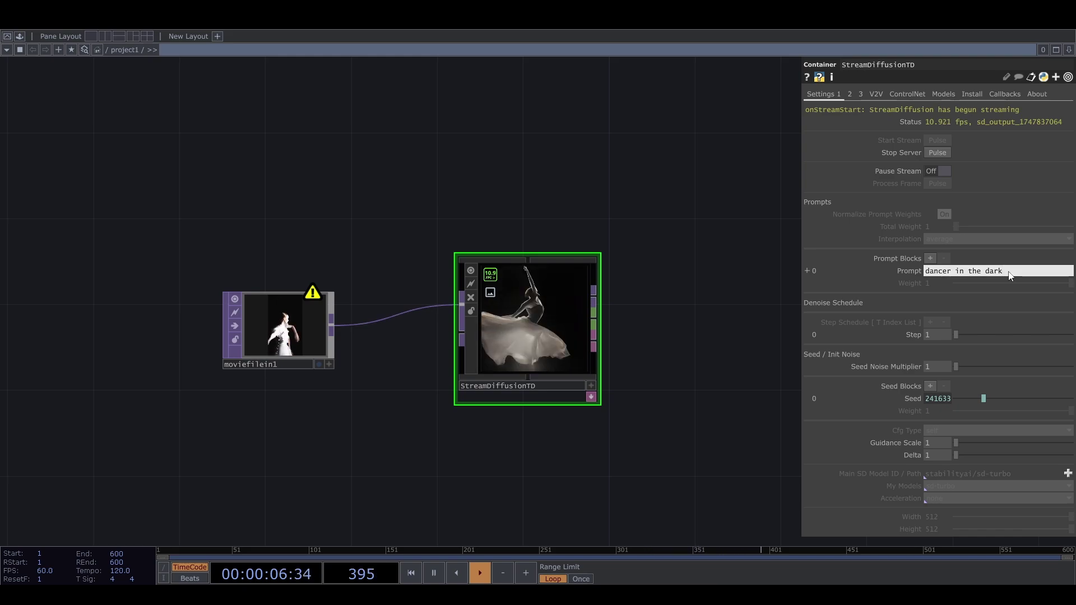
pyautogui.write(', illust')
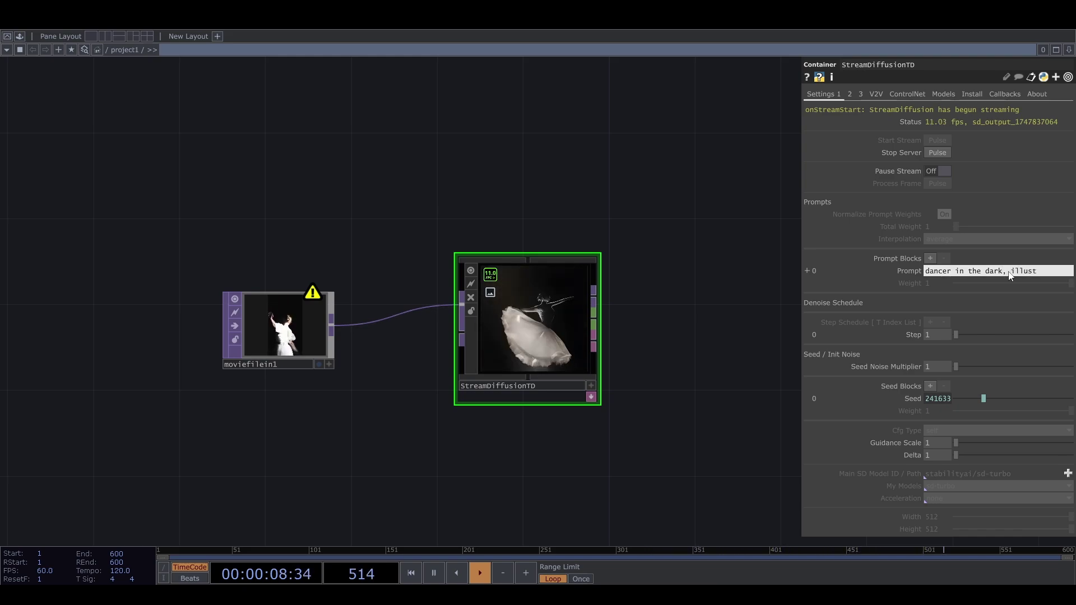
pyautogui.write('rator')
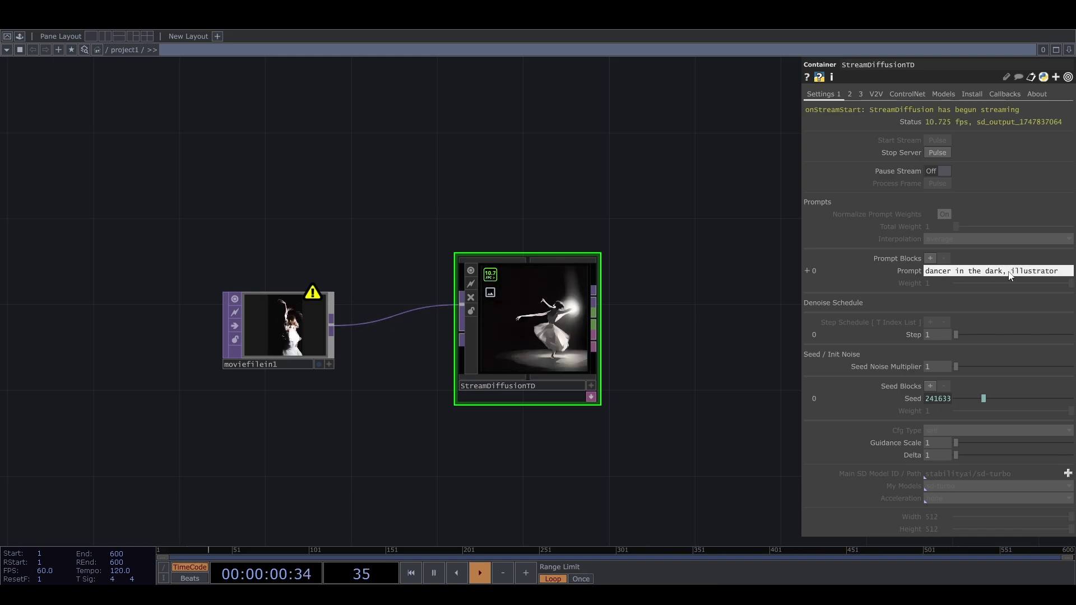